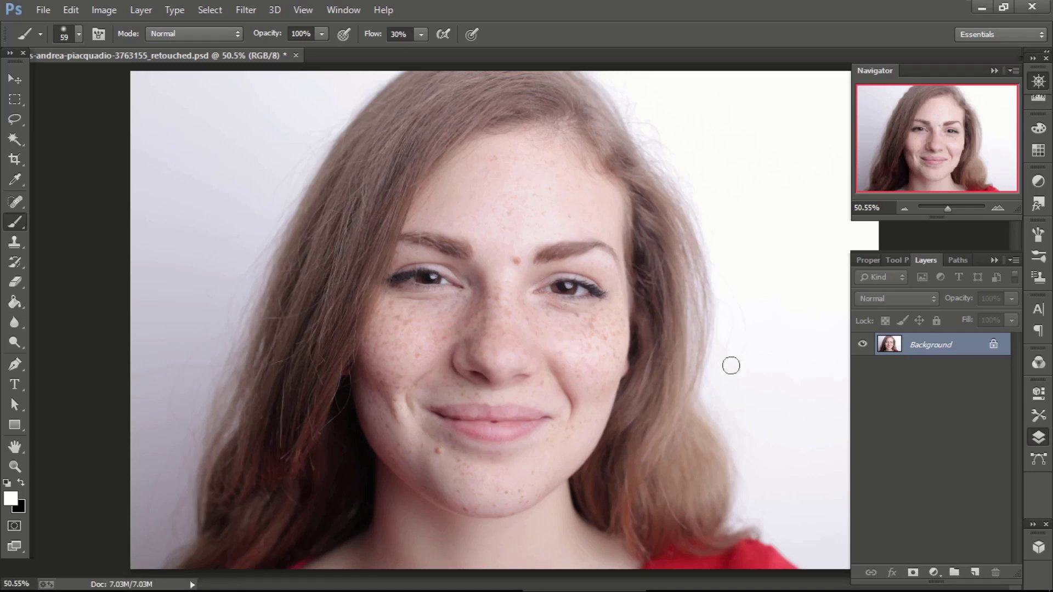
Duplicate the Background into Layer 1 and open the healing tools flyout
key(ctrl+j)
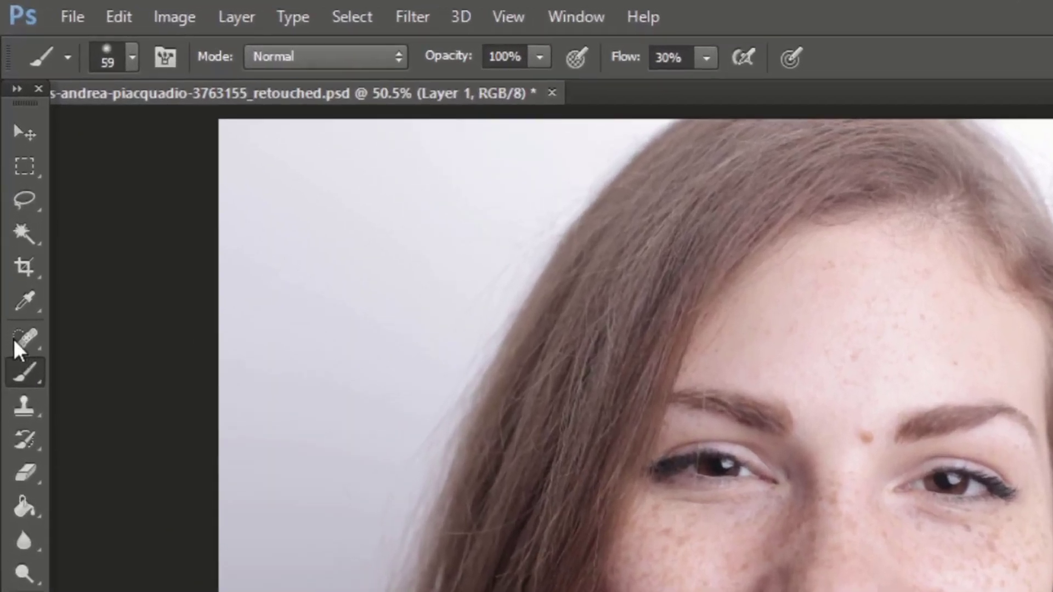
drag(15, 201, 47, 202)
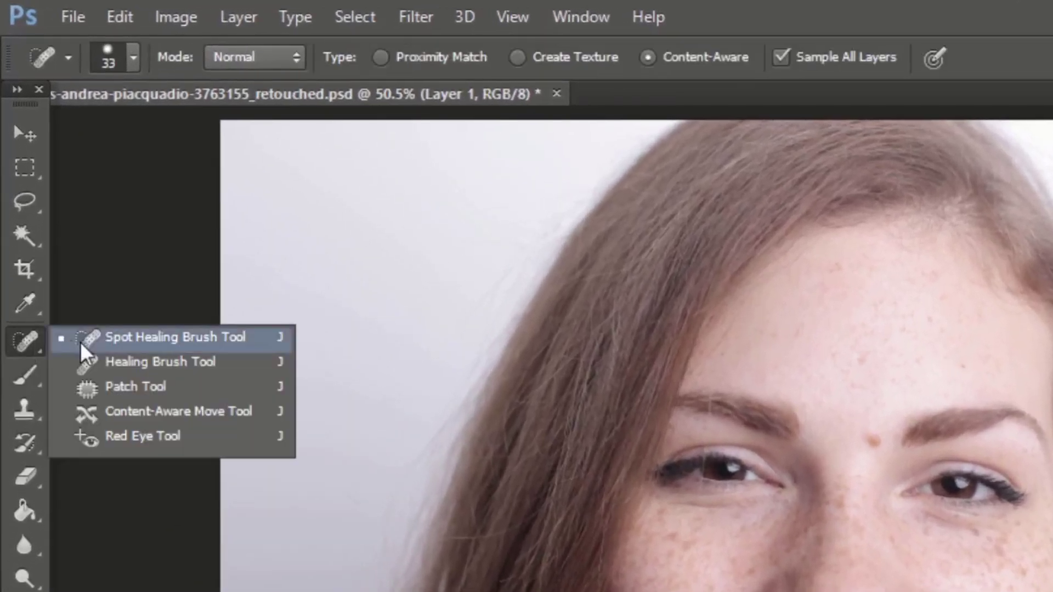
Choose the Spot Healing Brush with a 33 px brush at 80% hardness and 25% spacing
click(146, 345)
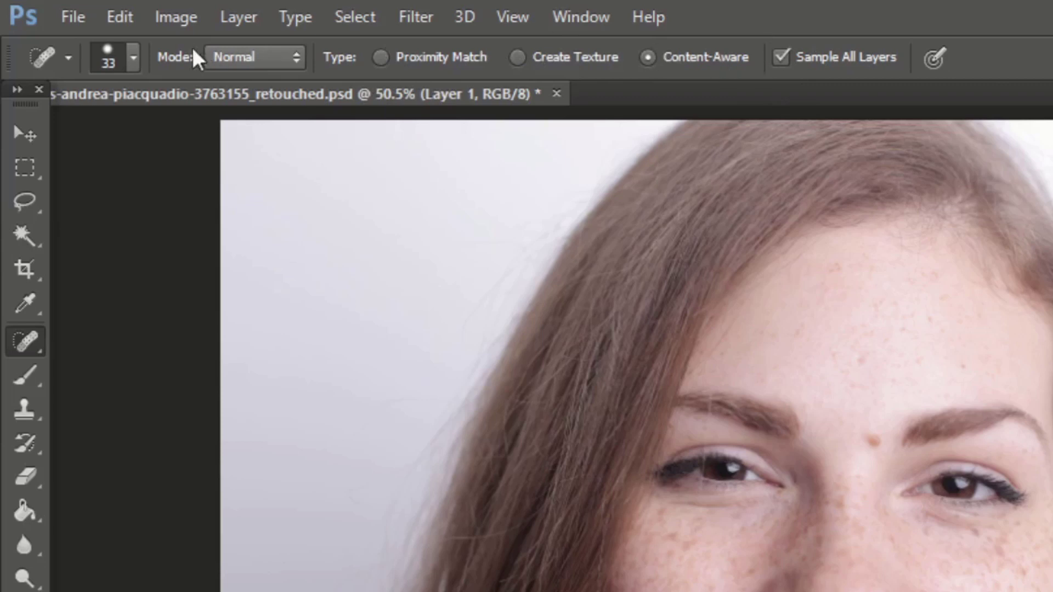
click(134, 58)
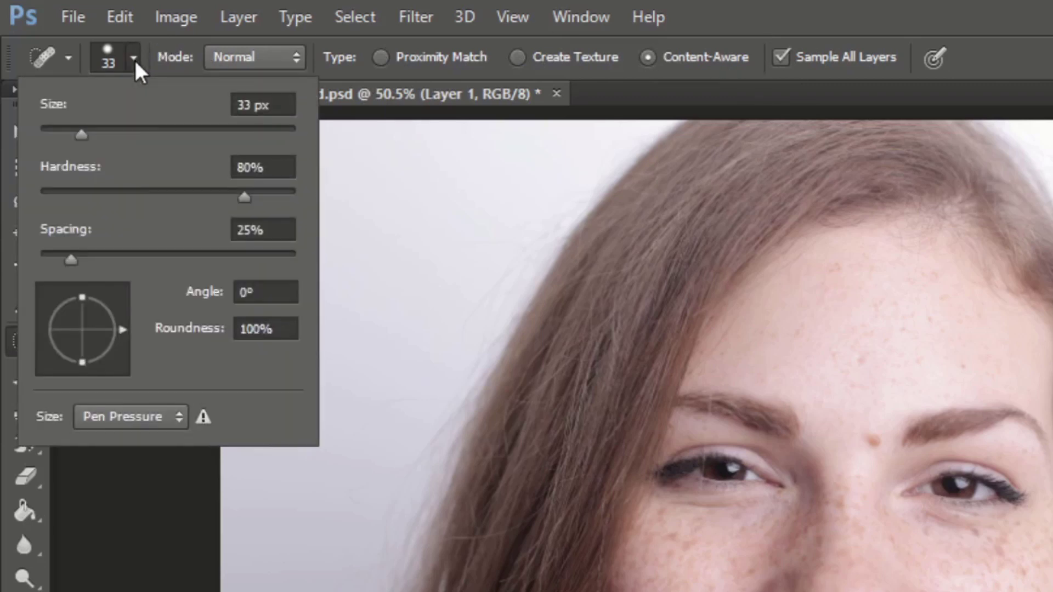
click(263, 170)
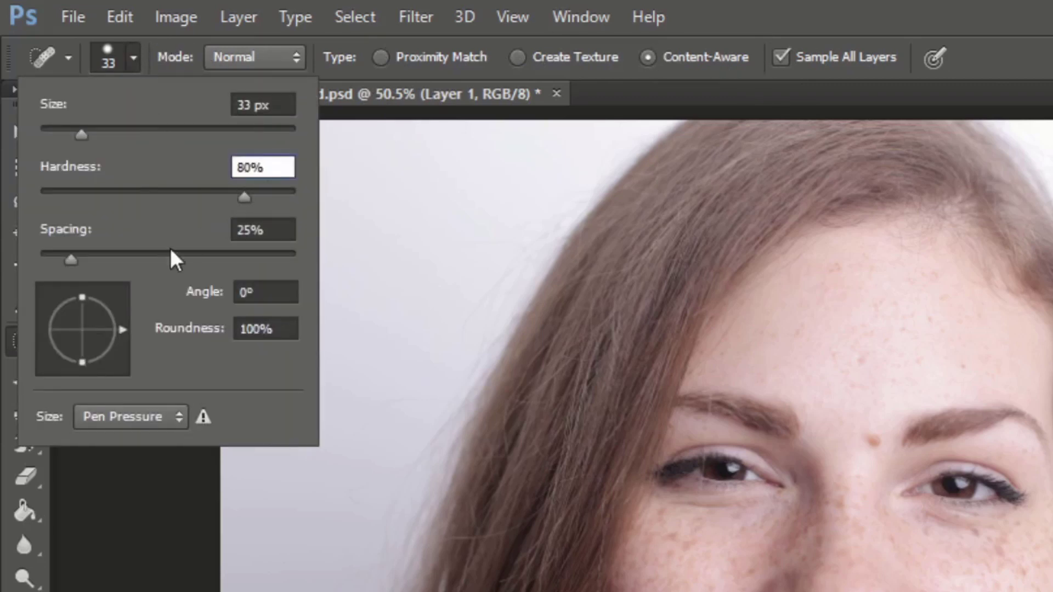
key(Tab)
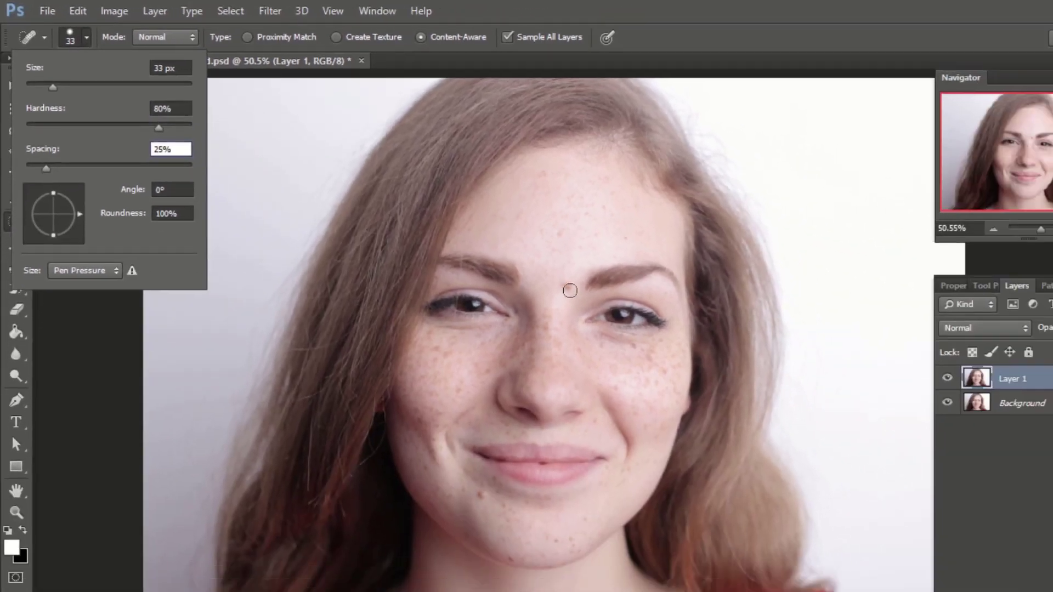
key(Return)
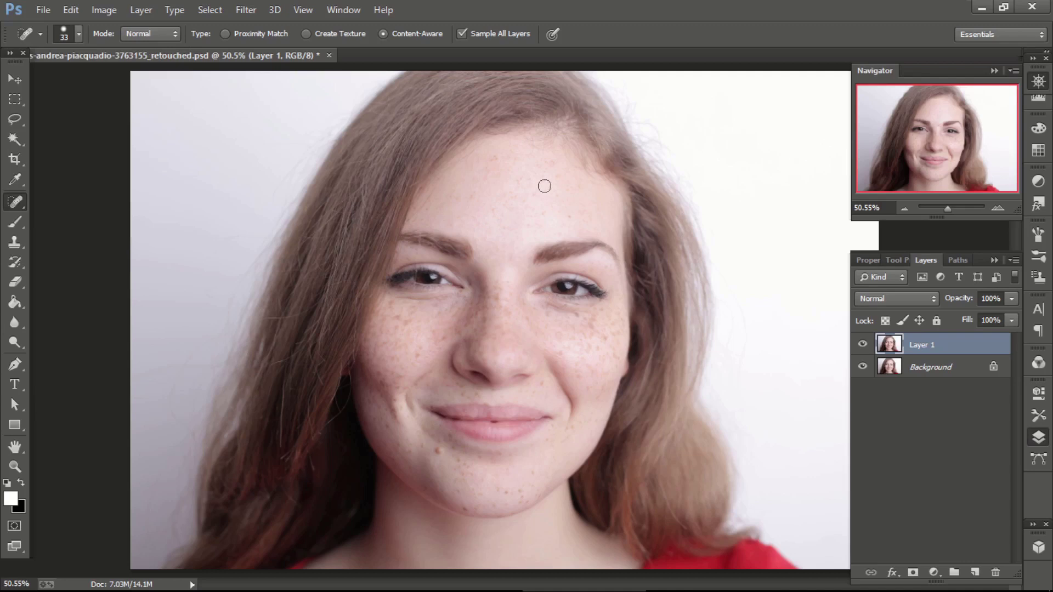
Heal the freckles and spots across the forehead
click(488, 159)
click(527, 163)
click(549, 163)
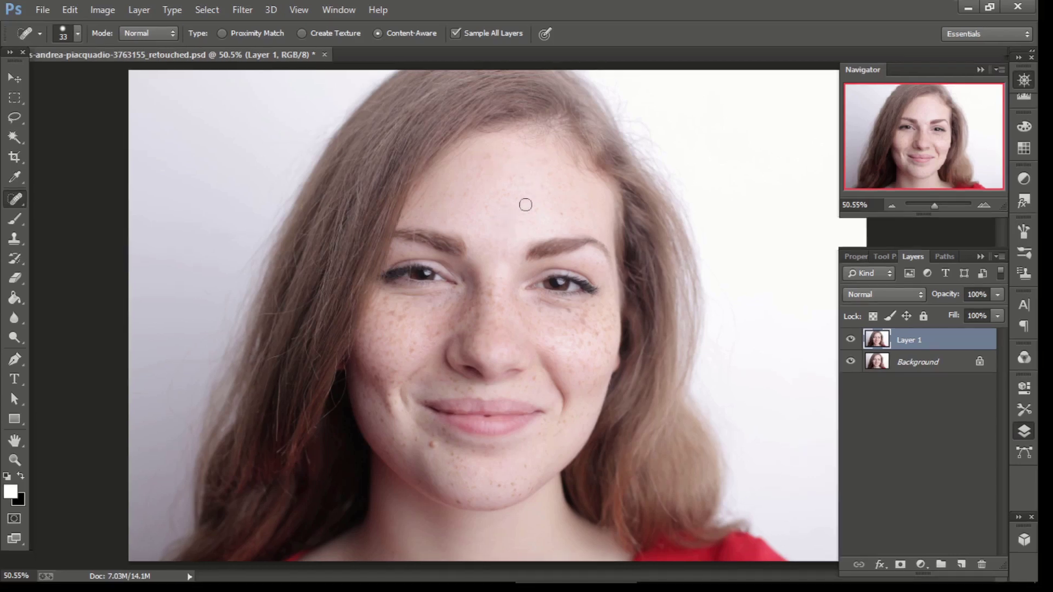
click(528, 188)
click(483, 156)
click(518, 160)
click(546, 165)
Heal the spots along the nose bridge, down the nose and on the left cheek
mouse_move(494, 295)
mouse_down()
mouse_move(494, 281)
mouse_move(498, 325)
mouse_up()
click(458, 316)
click(417, 334)
drag(388, 314, 387, 301)
click(413, 348)
click(396, 382)
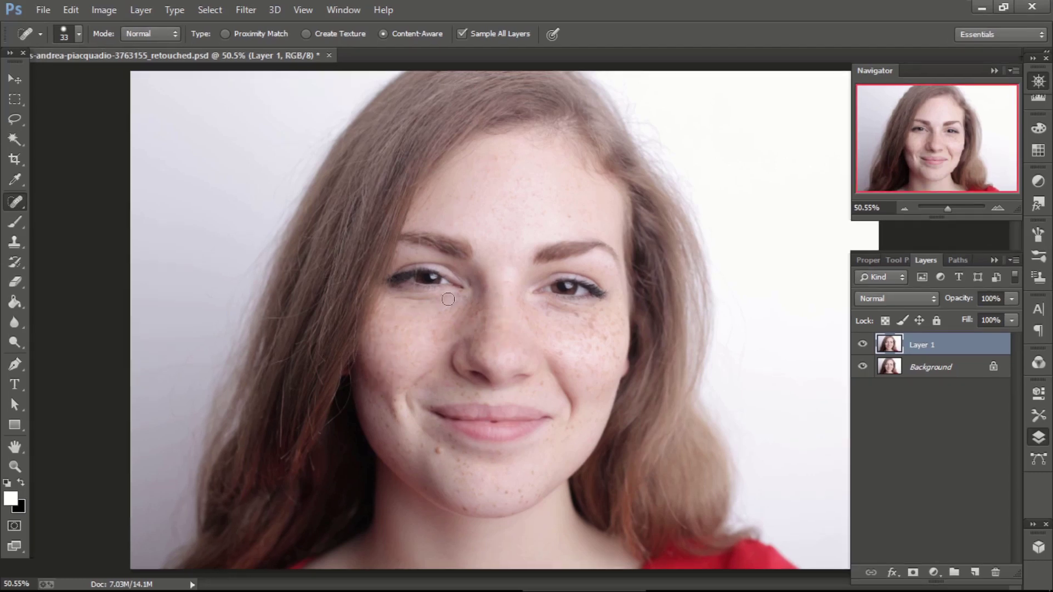
click(481, 321)
Heal the right cheek freckles, chin and lower cheek spots, and a last forehead spot
click(574, 319)
click(597, 320)
click(611, 368)
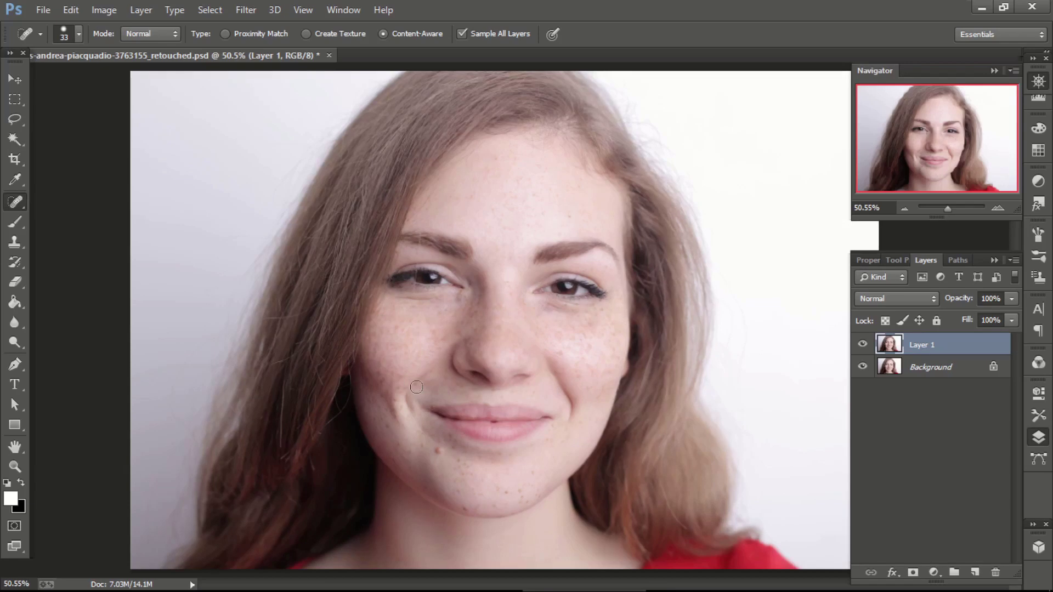
click(385, 407)
click(532, 468)
click(466, 468)
click(409, 451)
click(387, 410)
click(383, 389)
click(568, 206)
Duplicate Layer 1 twice and convert Layer 1 copy and Layer 1 copy 2 to smart objects
key(ctrl+j)
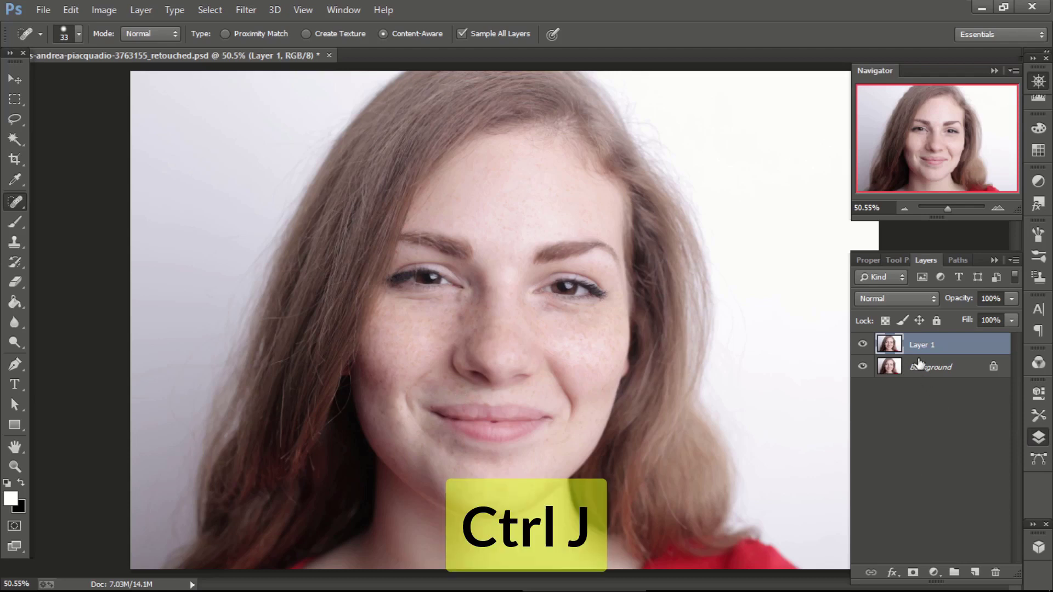
key(ctrl+j)
key(ctrl+j)
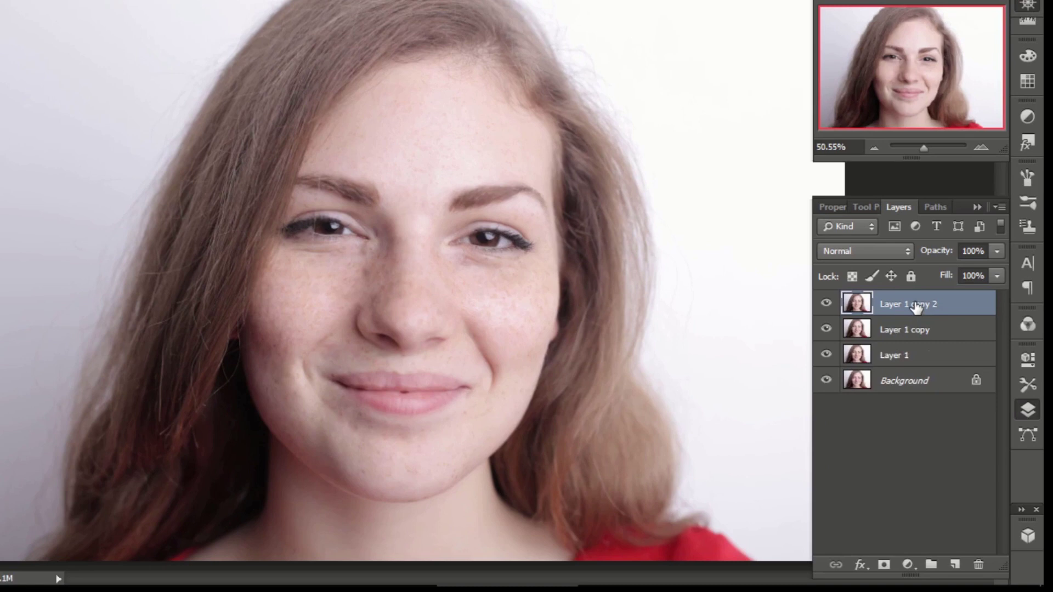
right_click(942, 347)
click(700, 218)
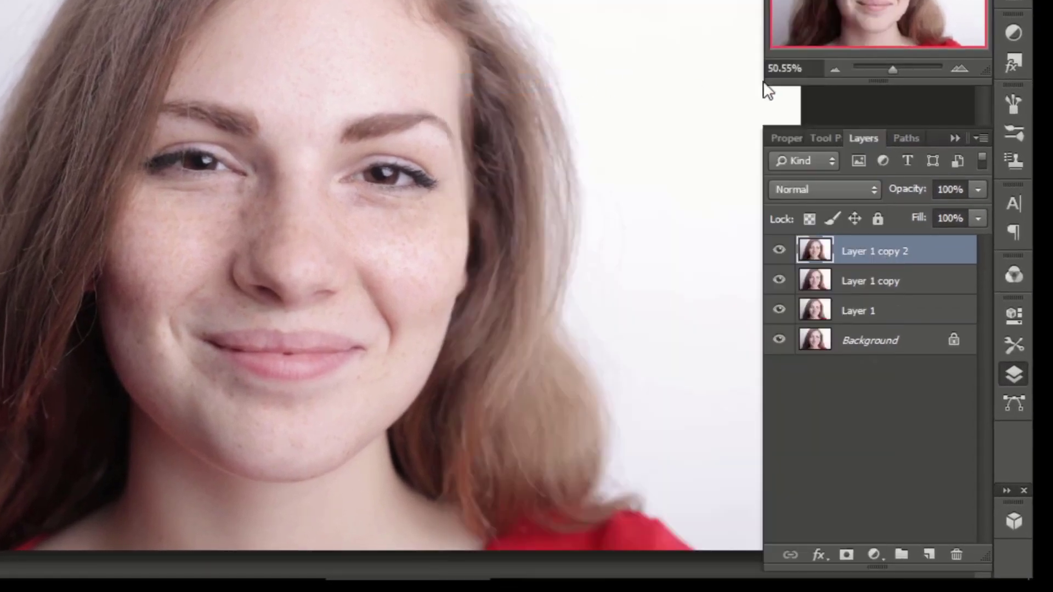
right_click(876, 280)
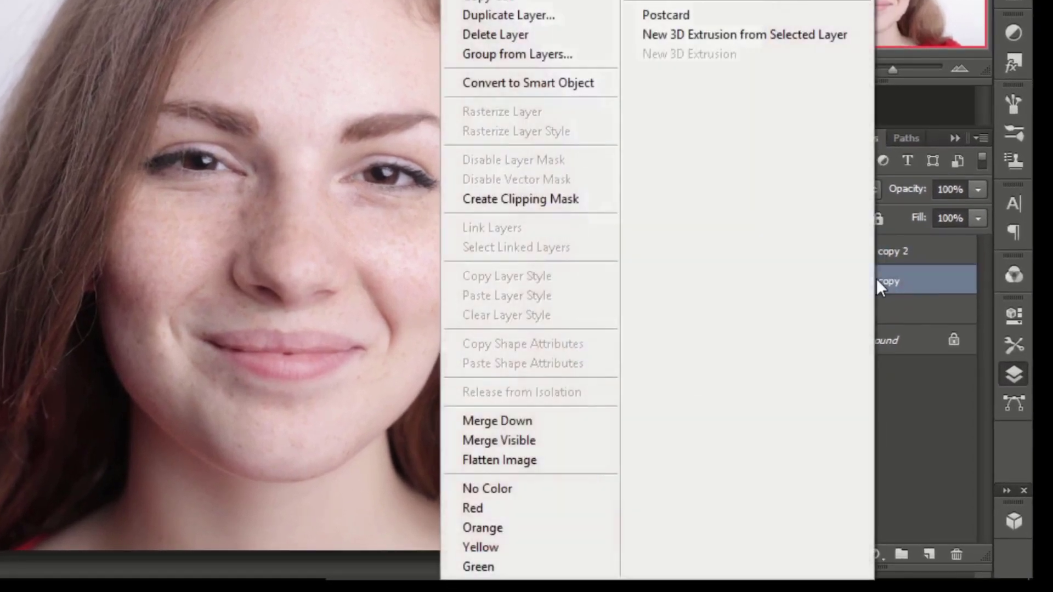
click(565, 90)
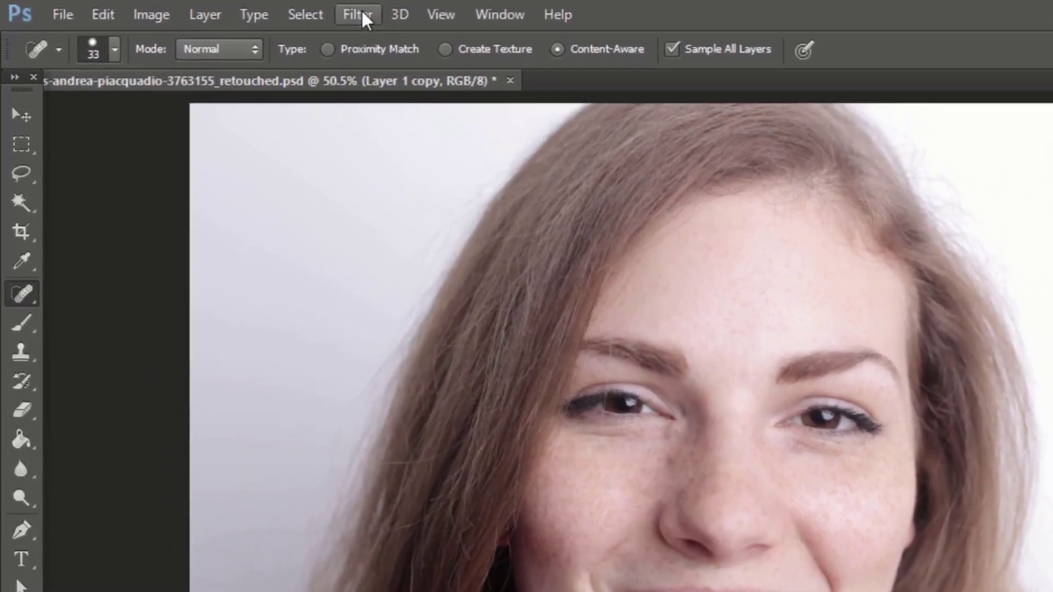
Apply a Gaussian Blur smart filter with a 10.0-pixel radius to Layer 1 copy
click(246, 9)
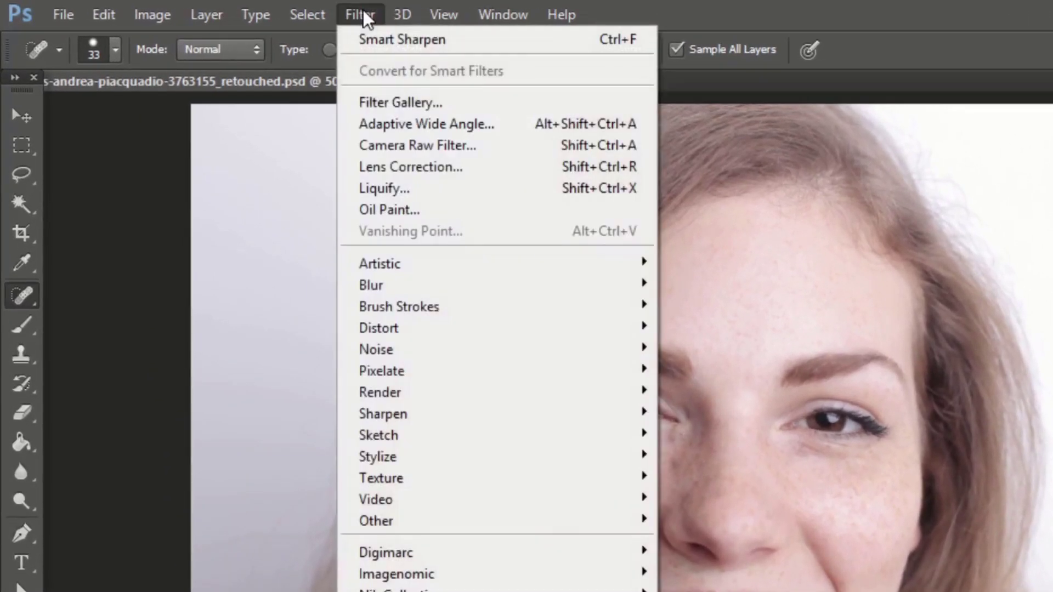
mouse_move(590, 285)
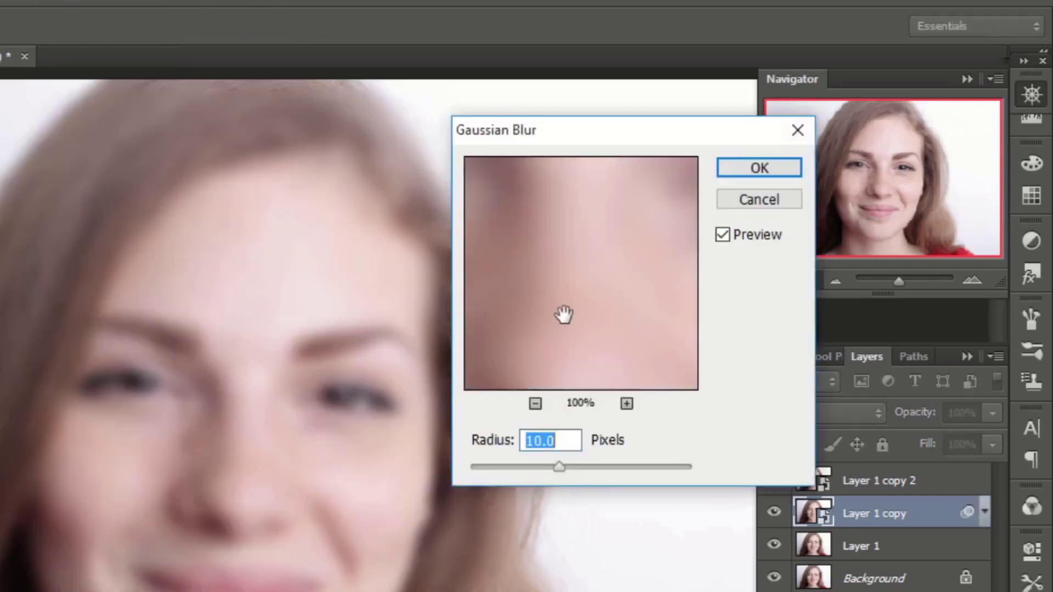
click(542, 440)
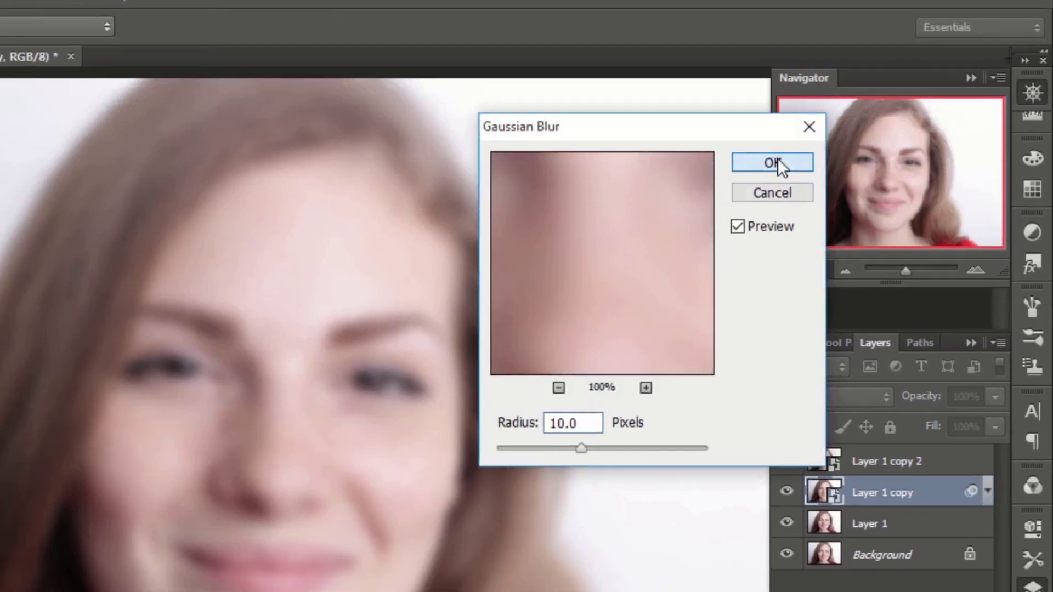
click(773, 162)
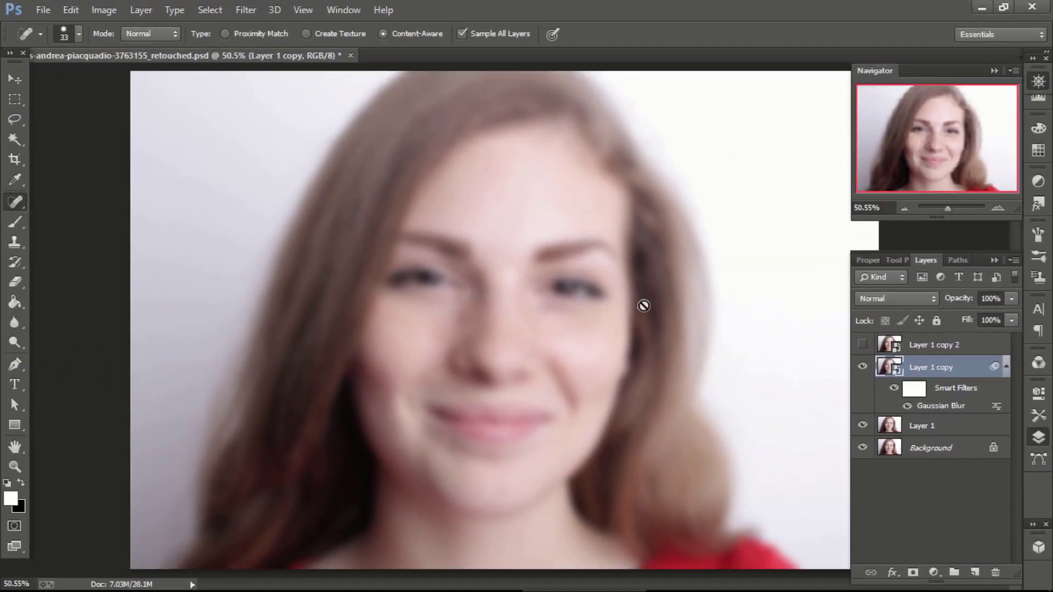
Show Layer 1 copy 2, select it and set its blend mode to Vivid Light
click(863, 344)
click(931, 346)
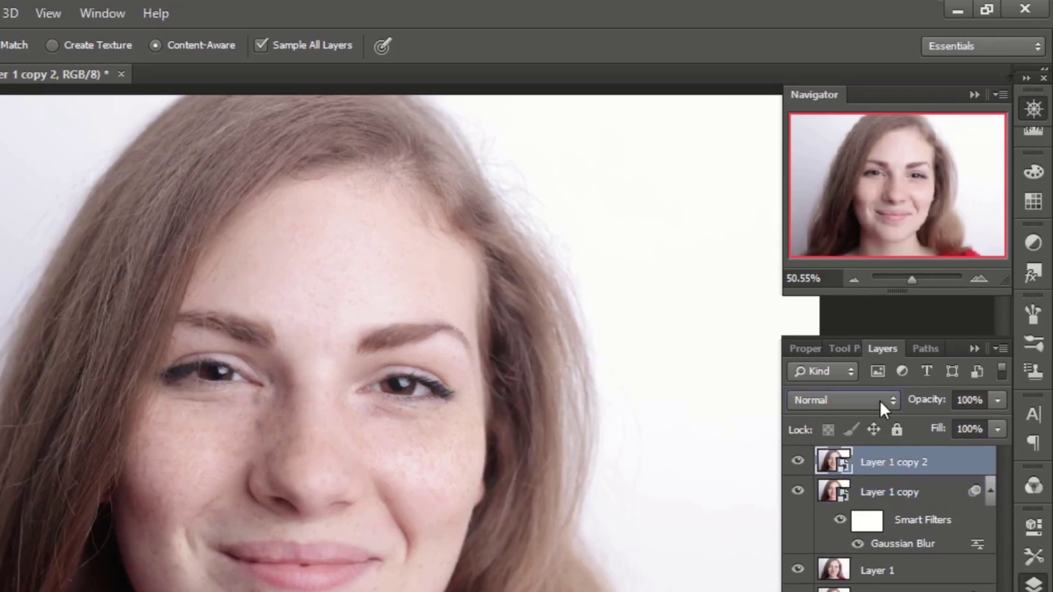
click(922, 299)
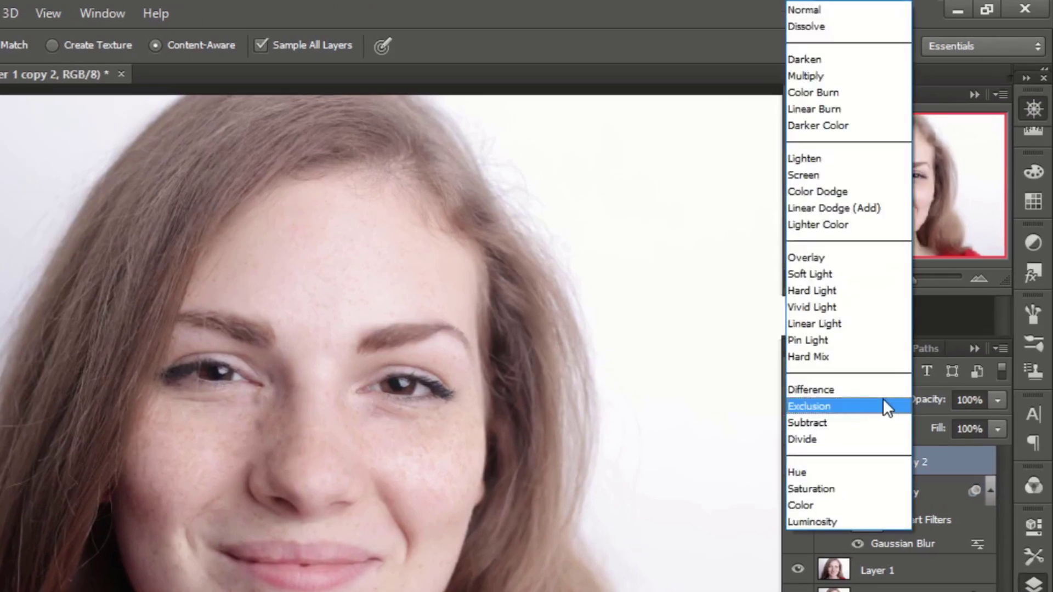
click(824, 308)
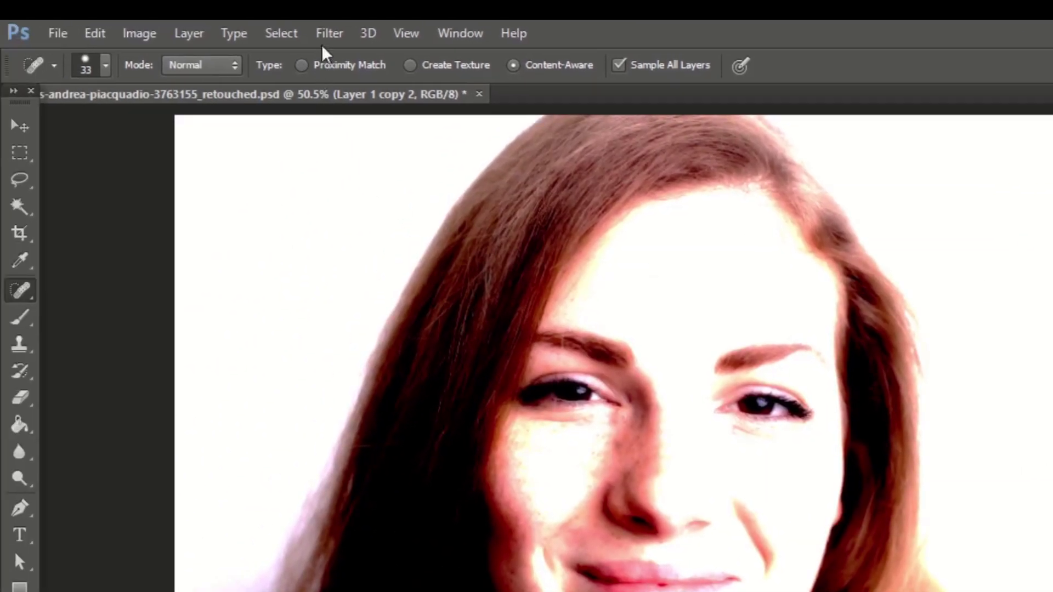
Apply a High Pass filter with a 2.0-pixel radius to Layer 1 copy 2
click(329, 34)
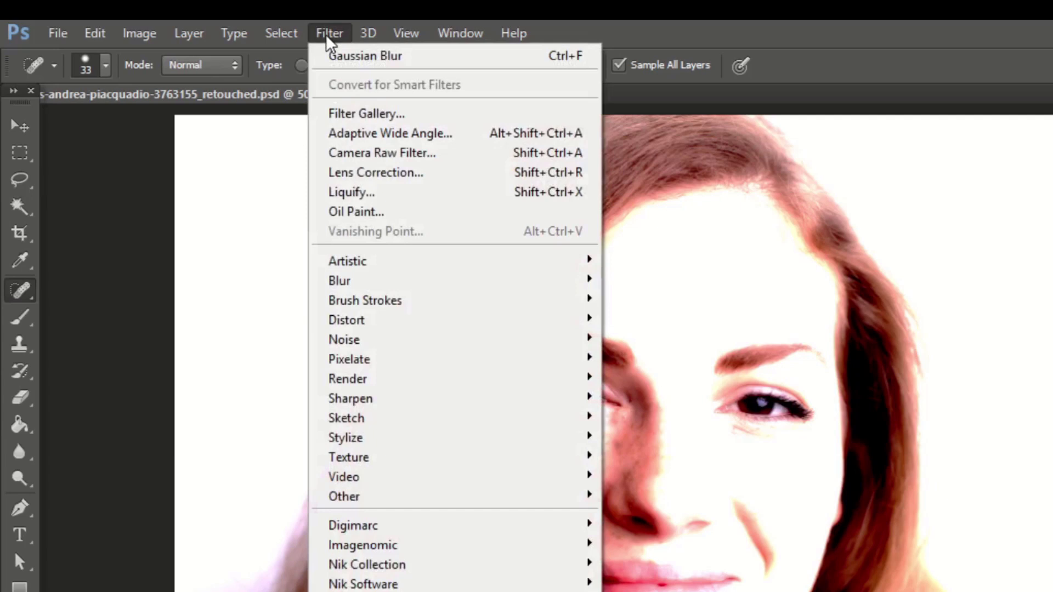
mouse_move(522, 500)
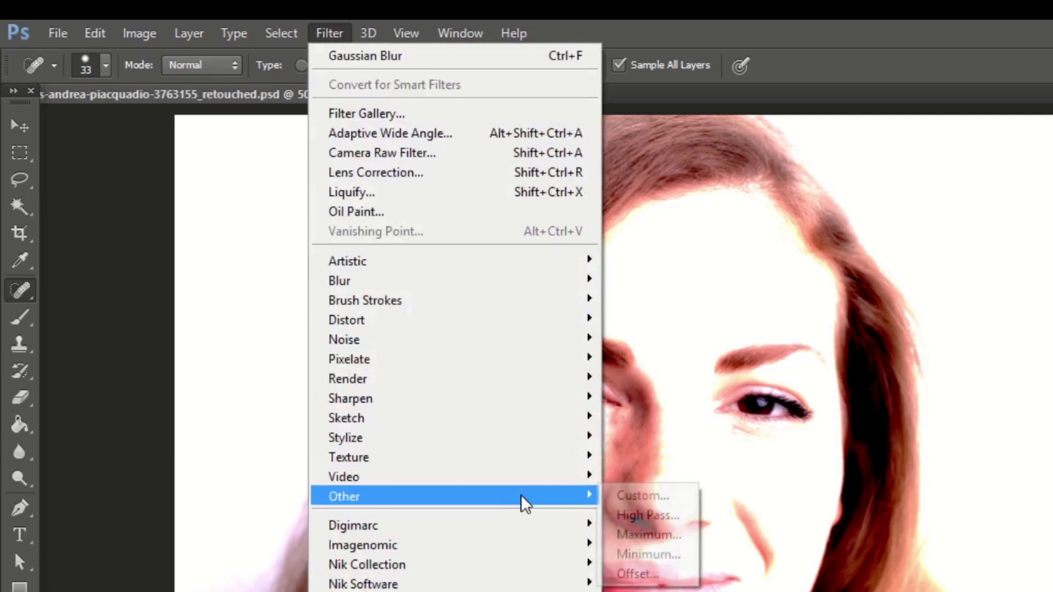
click(661, 517)
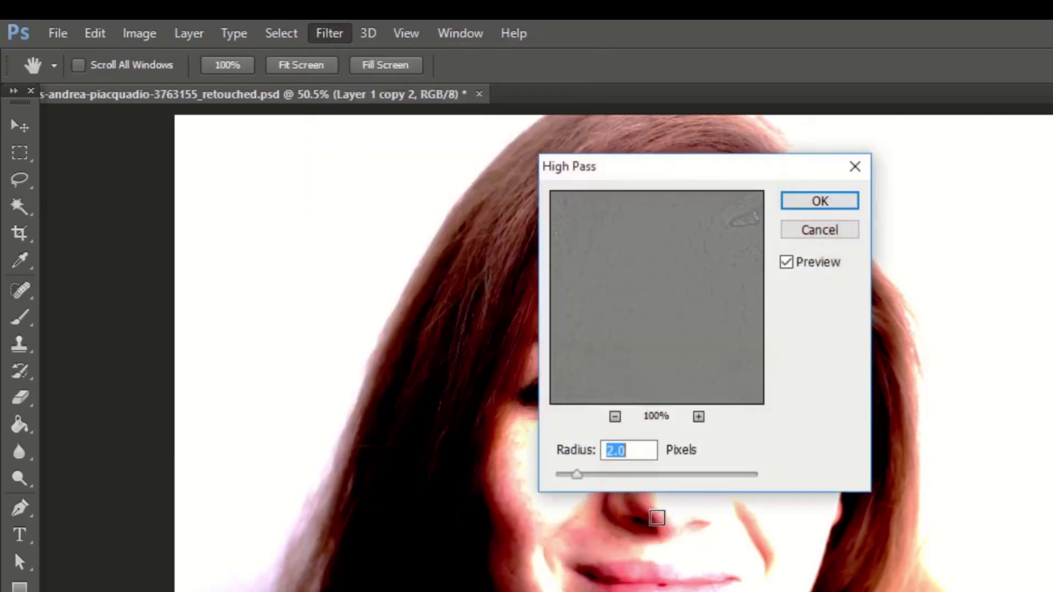
click(620, 451)
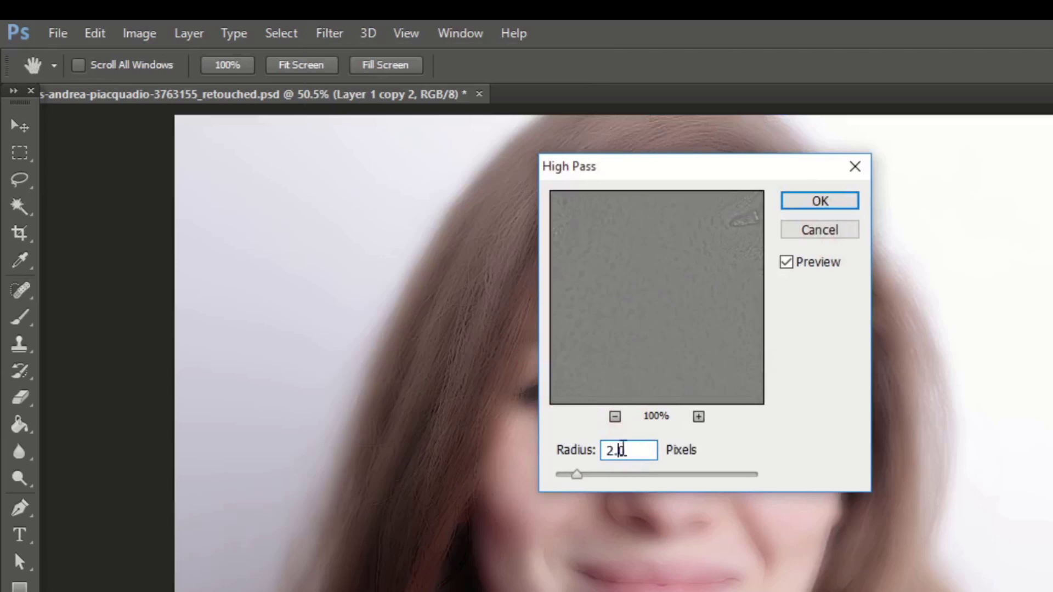
click(823, 202)
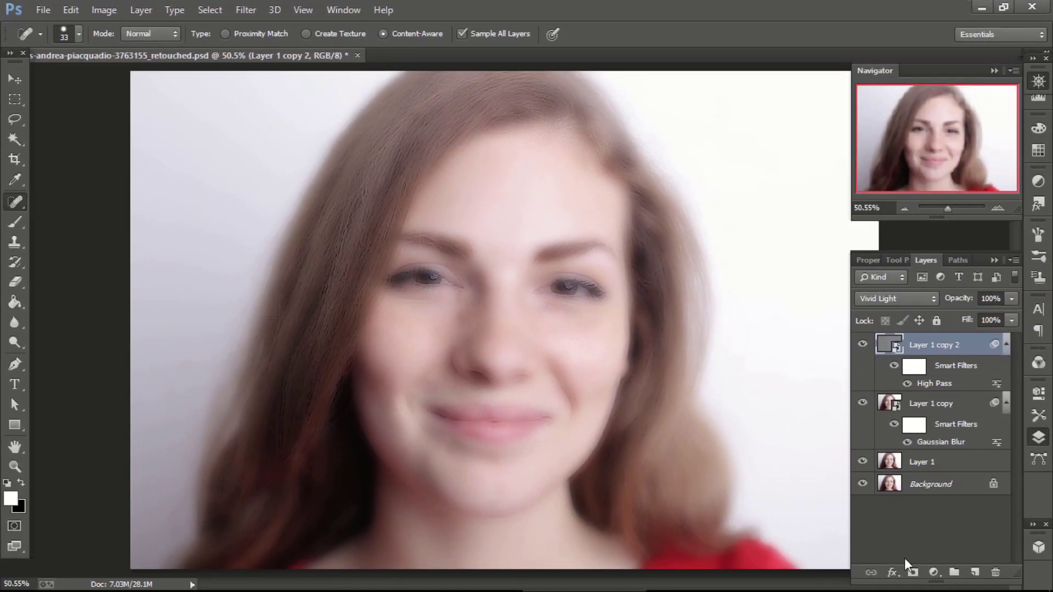
Group Layer 1 copy and Layer 1 copy 2 into Group 1 and add a black layer mask
shift+click(939, 406)
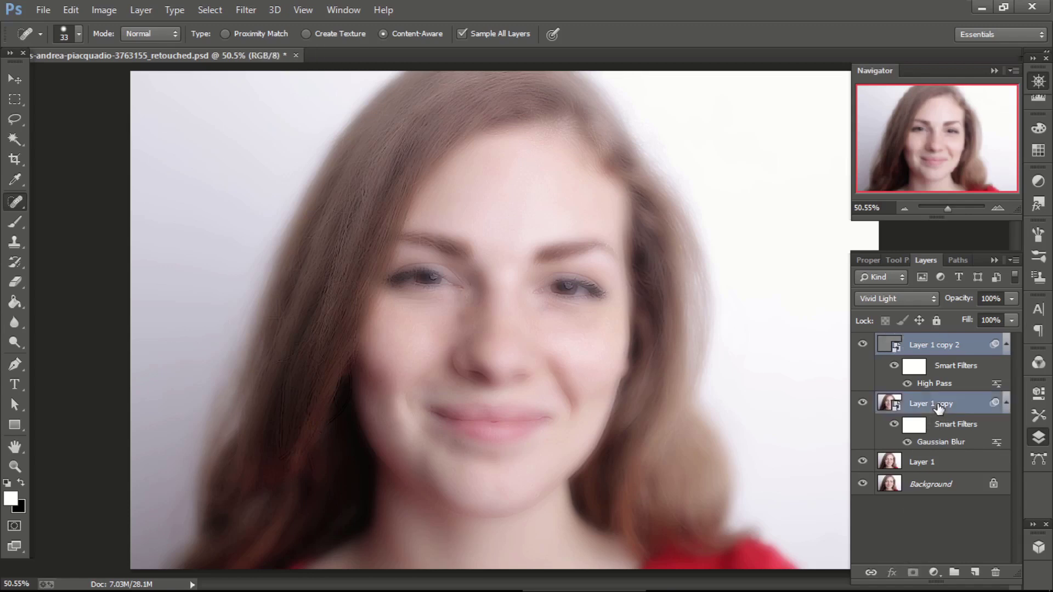
key(ctrl+g)
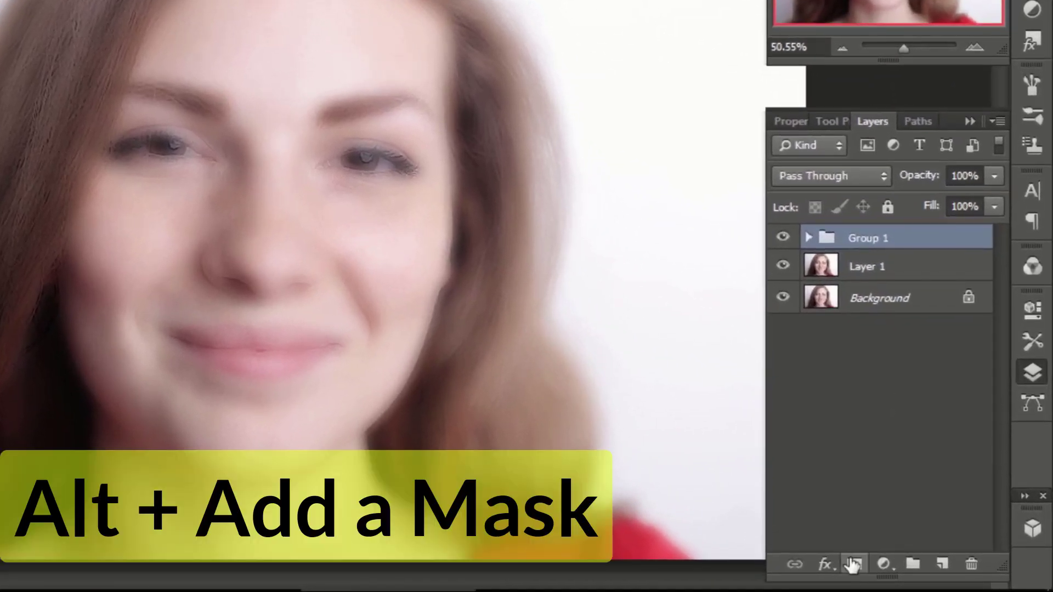
alt+click(871, 568)
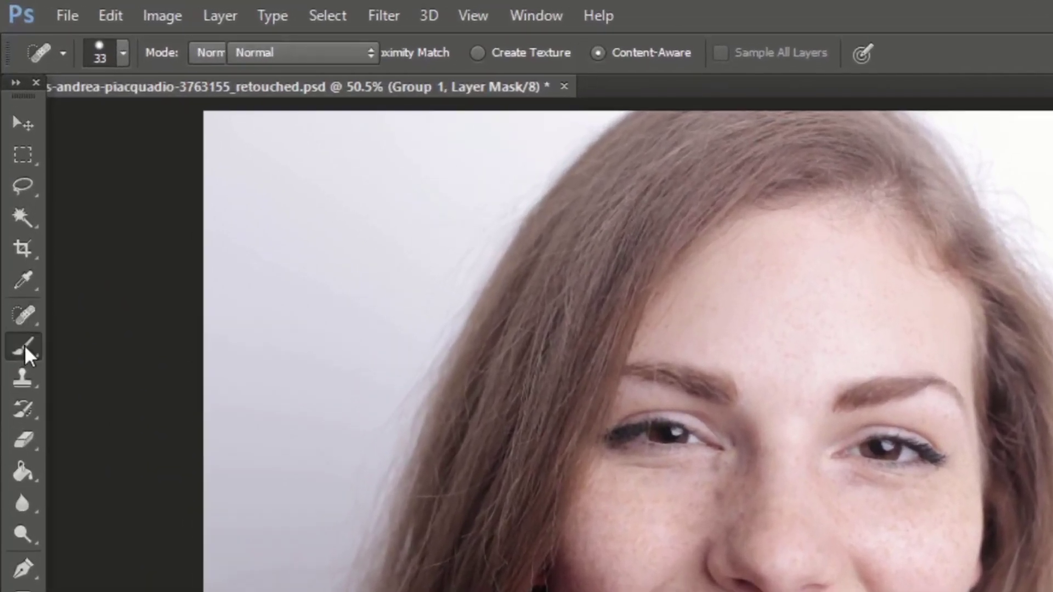
Select the Brush Tool and set its hardness to 0%
click(15, 223)
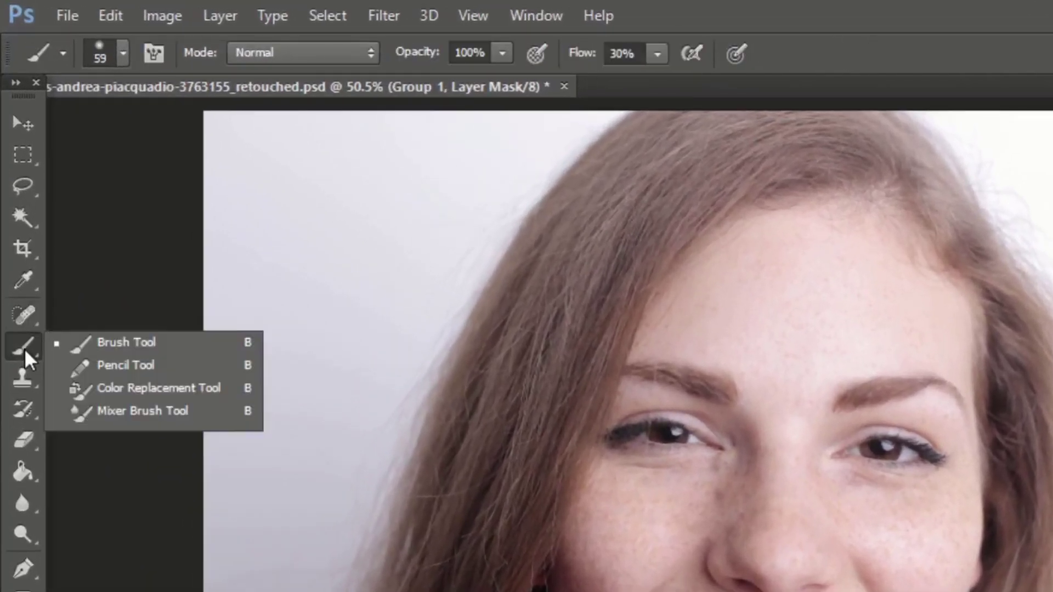
click(131, 342)
click(123, 53)
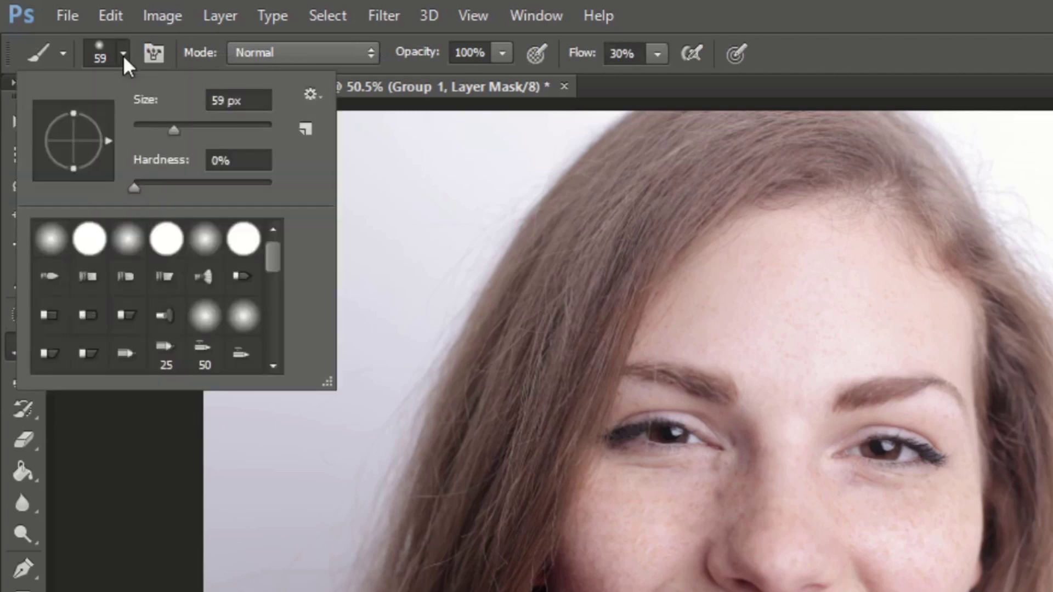
click(217, 164)
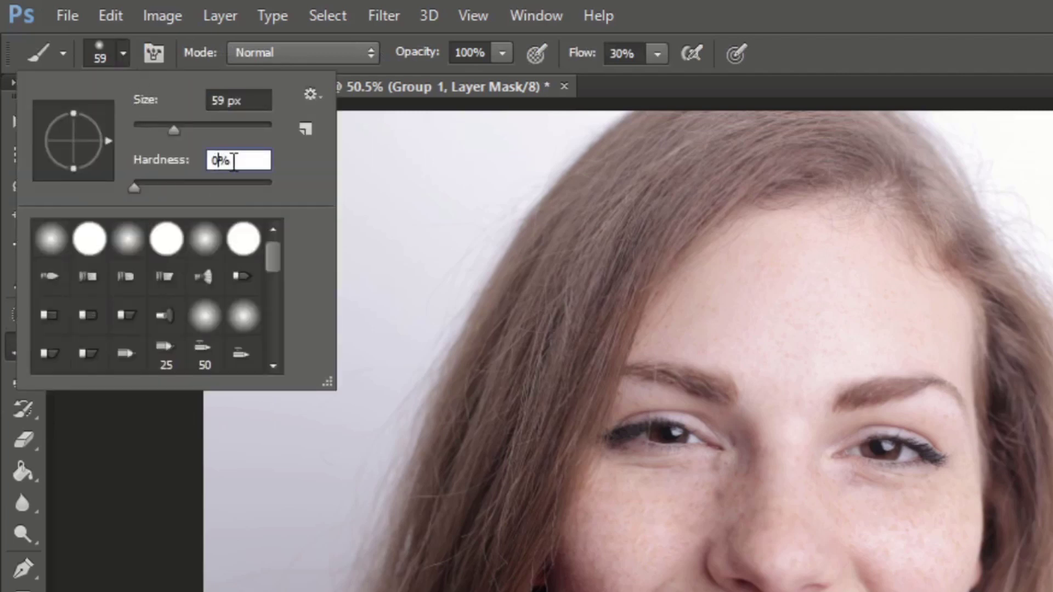
click(234, 158)
click(478, 58)
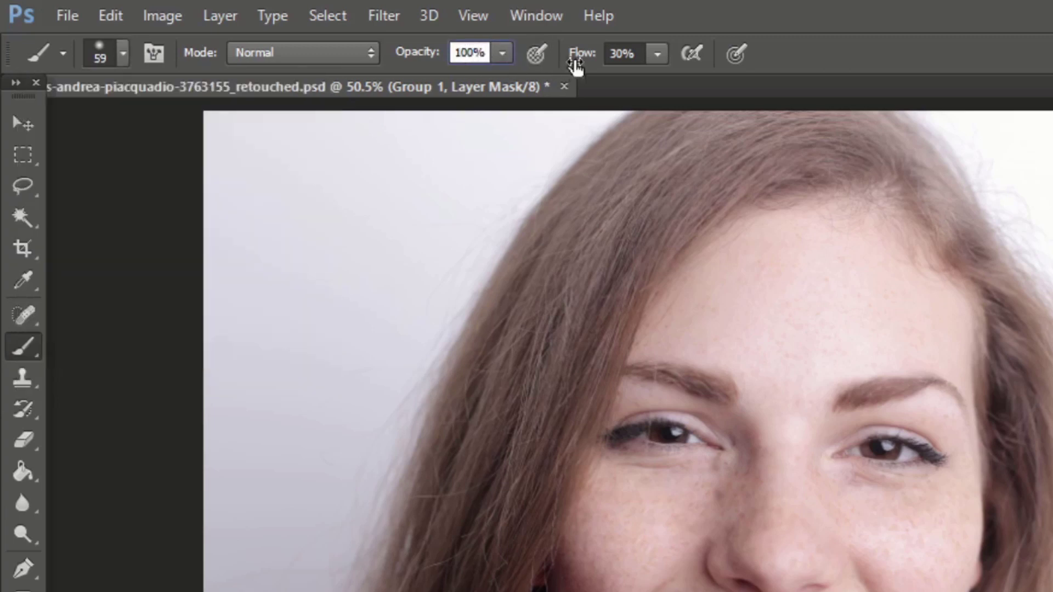
Set the brush flow to 50%
click(615, 53)
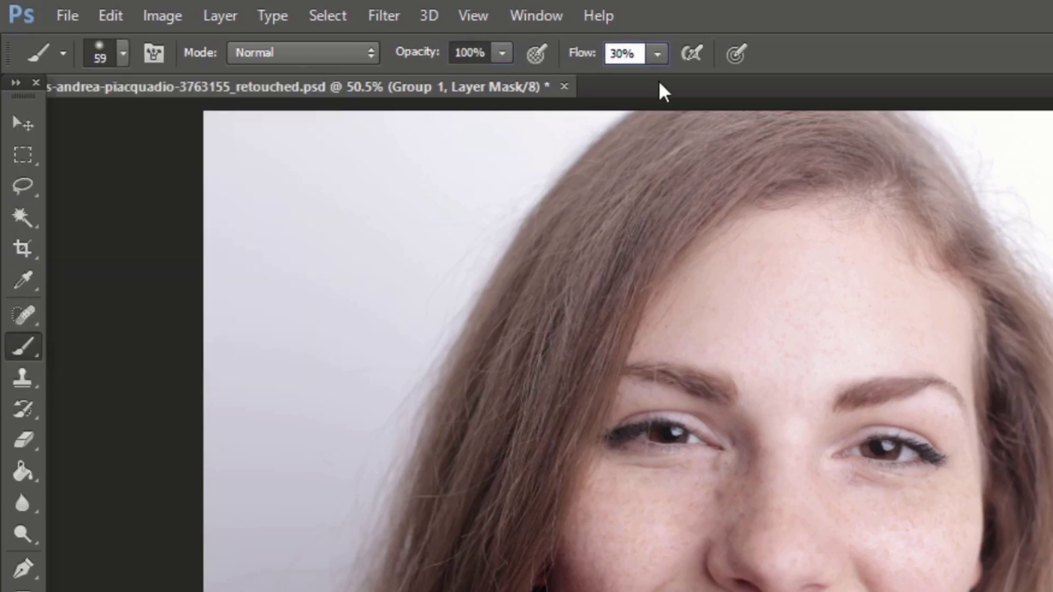
key(ctrl+a)
text(50)
key(Return)
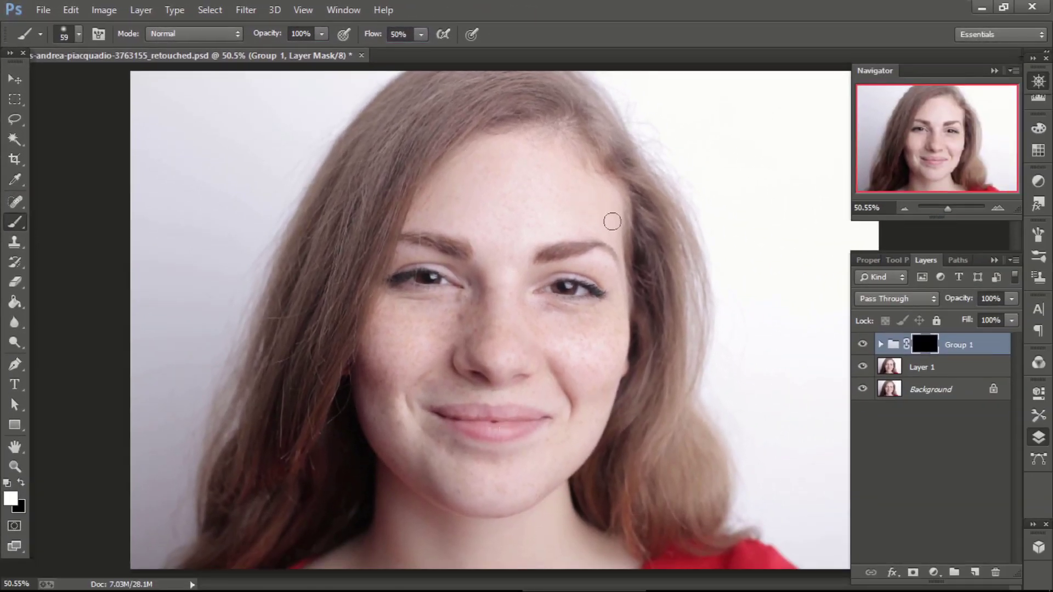
Paint white on the mask over the forehead, under the right eye, chin and left cheek
mouse_move(581, 220)
mouse_down()
mouse_move(573, 182)
mouse_move(559, 208)
mouse_move(577, 181)
mouse_move(530, 157)
mouse_move(503, 166)
mouse_move(507, 150)
mouse_move(463, 173)
mouse_move(474, 152)
mouse_move(456, 172)
mouse_up()
mouse_move(429, 209)
mouse_down()
mouse_move(491, 199)
mouse_move(473, 176)
mouse_move(515, 184)
mouse_move(487, 169)
mouse_move(527, 204)
mouse_move(527, 189)
mouse_move(530, 224)
mouse_move(509, 249)
mouse_move(507, 197)
mouse_move(496, 246)
mouse_move(488, 201)
mouse_move(485, 248)
mouse_move(477, 227)
mouse_move(422, 218)
mouse_move(543, 179)
mouse_up()
mouse_move(616, 324)
mouse_down()
mouse_move(610, 385)
mouse_move(597, 309)
mouse_move(564, 313)
mouse_move(555, 331)
mouse_move(571, 437)
mouse_move(556, 439)
mouse_move(562, 462)
mouse_move(519, 453)
mouse_up()
drag(481, 503, 495, 486)
drag(465, 298, 422, 319)
Shrink the brush to 36 px, then enlarge it to about 45 px
click(79, 34)
drag(116, 88, 104, 88)
click(418, 256)
click(79, 34)
drag(100, 84, 107, 83)
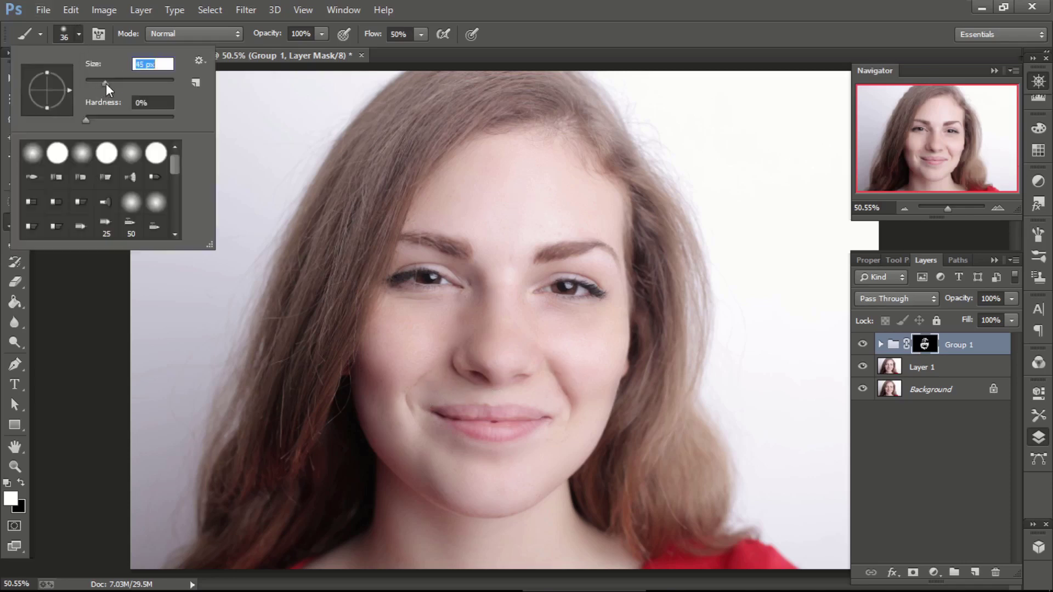
click(441, 534)
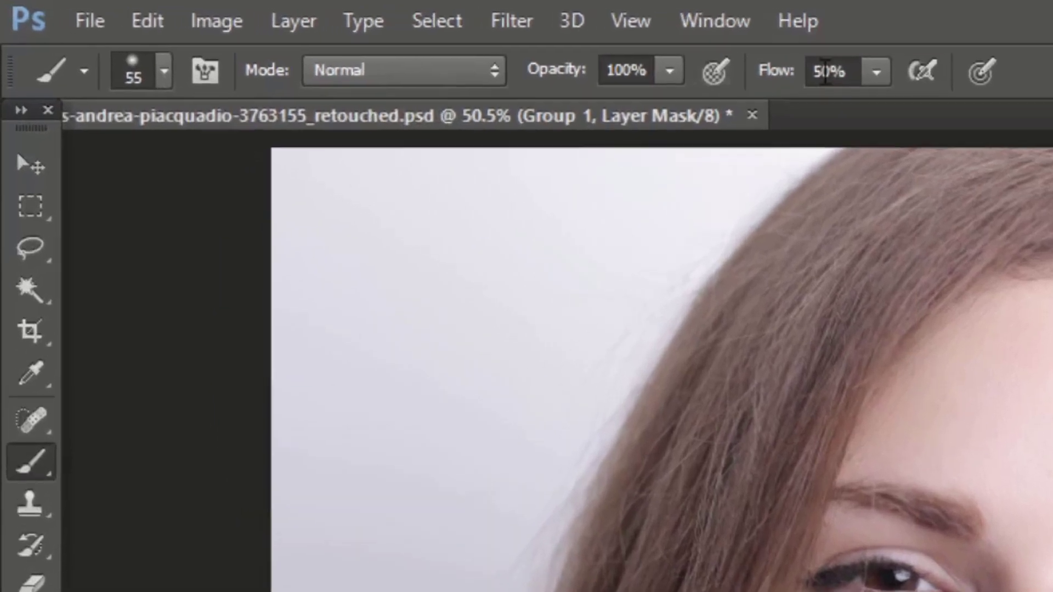
Lower the brush flow to 30% and zoom the view to 100%
click(395, 34)
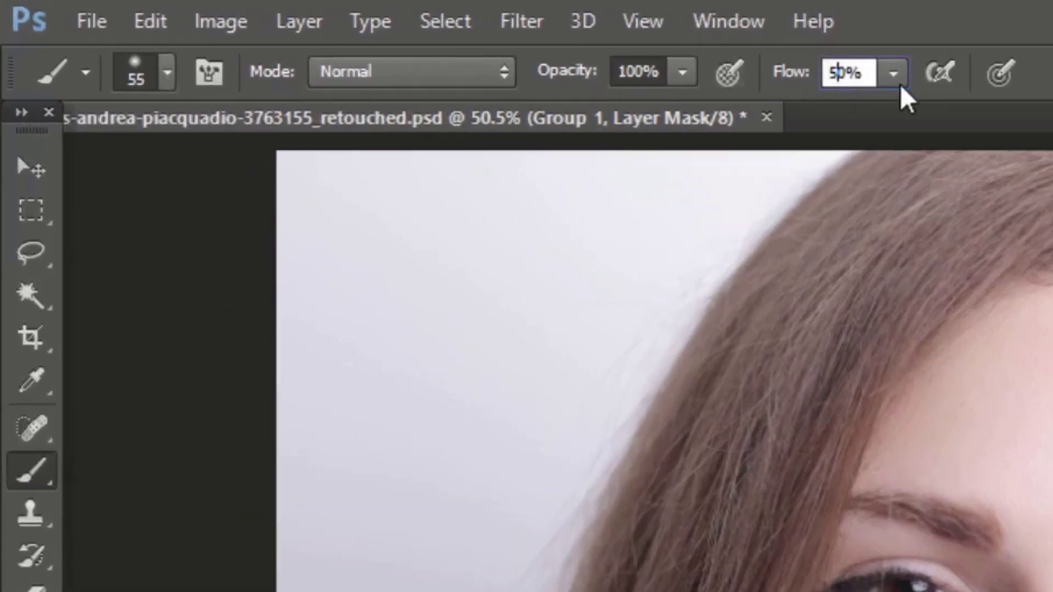
key(BackSpace)
key(BackSpace)
text(30)
key(Return)
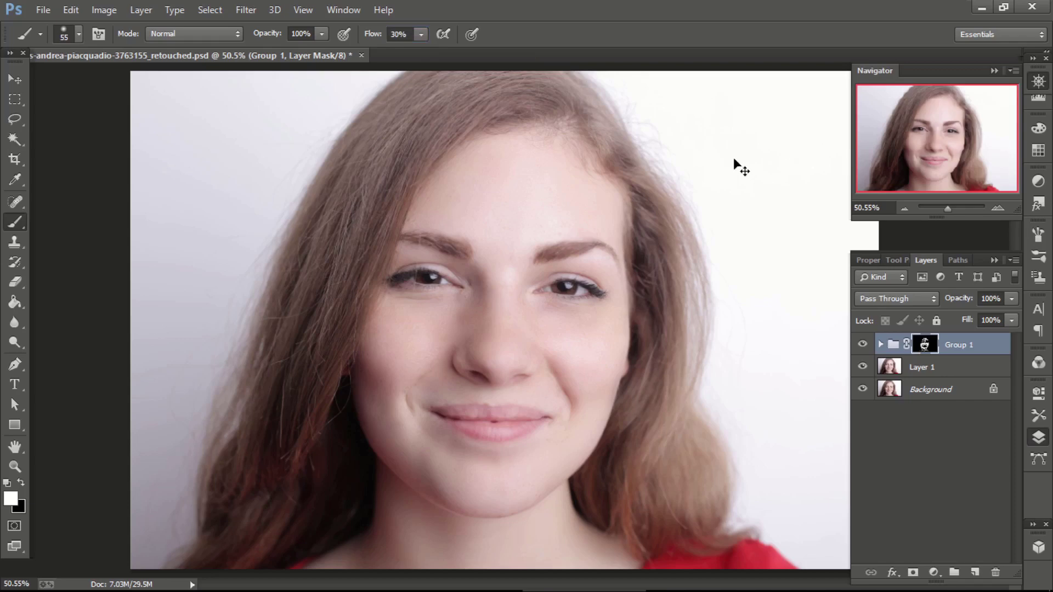
key(ctrl+1)
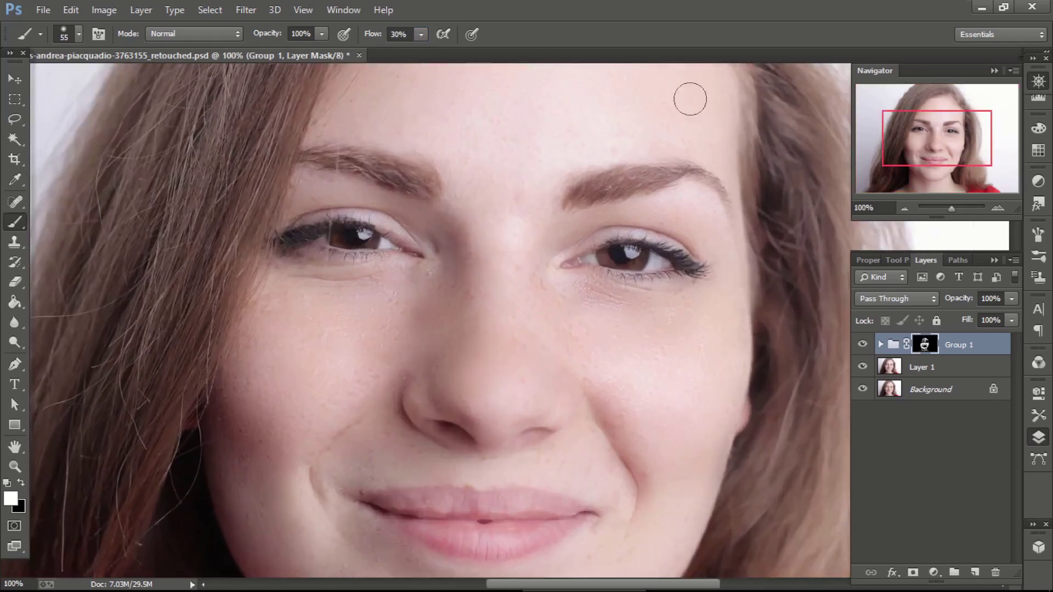
Inspect the forehead, lips and chin at 100%, setting the brush size to 33 px
drag(912, 144, 925, 120)
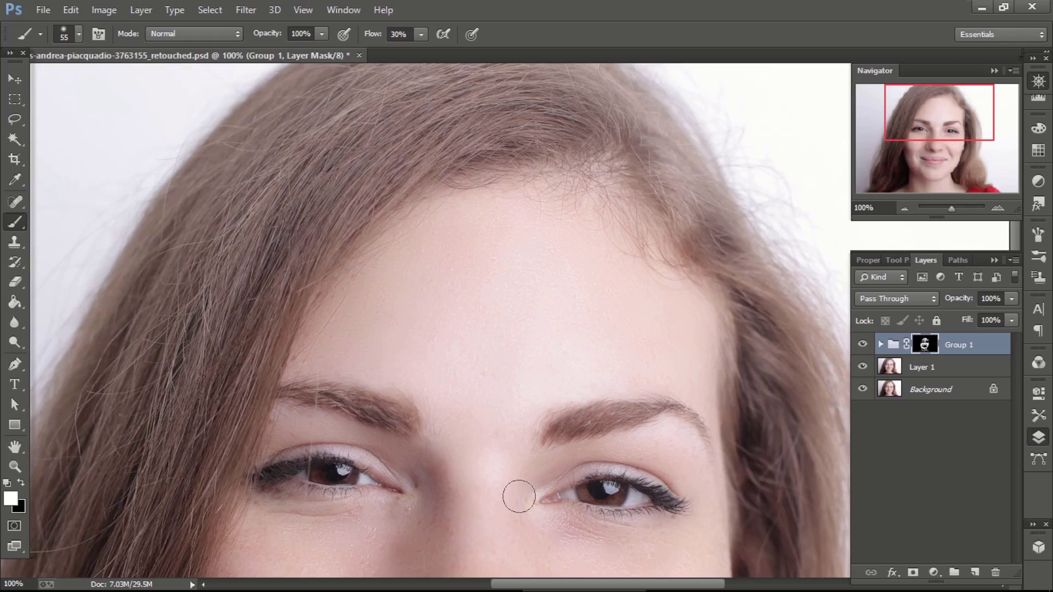
click(73, 36)
text(33)
key(Return)
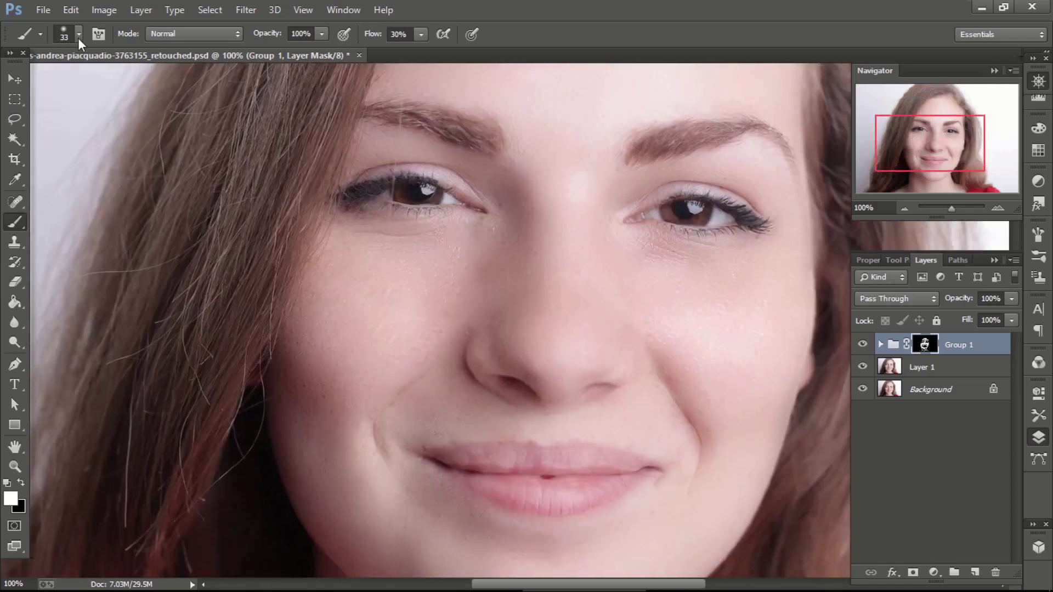
click(78, 34)
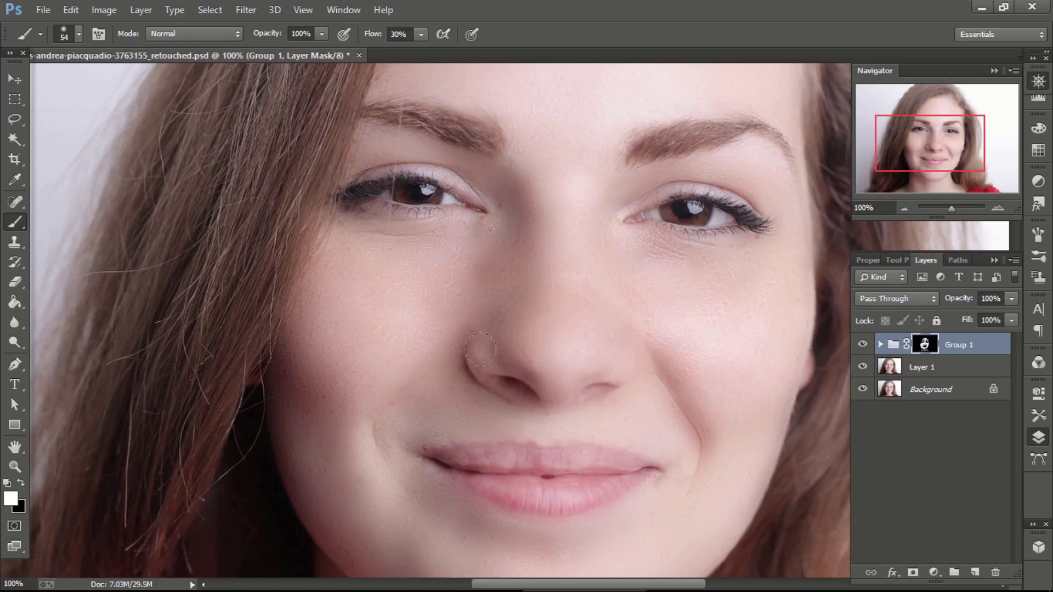
drag(953, 142, 951, 164)
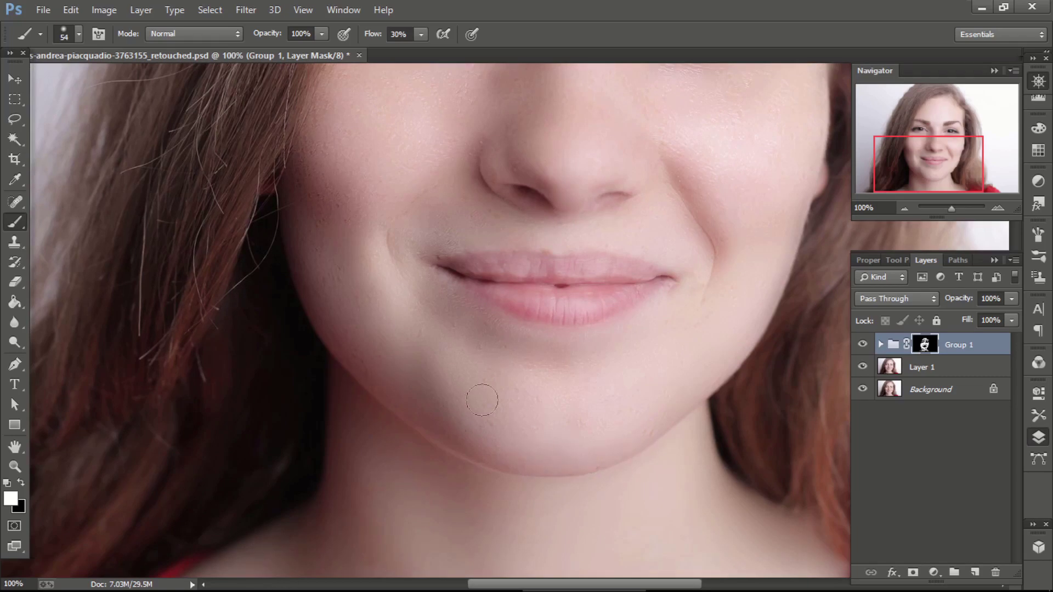
drag(938, 168, 937, 138)
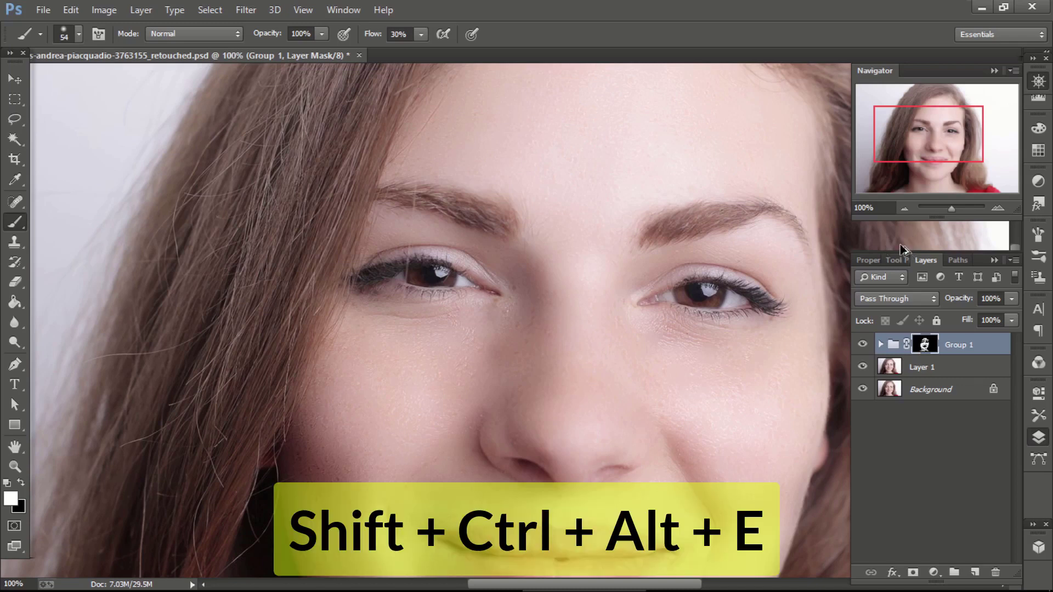
Stamp visible layers into a new layer, then add Levels with black input 10 and white input 253
key(ctrl+shift+alt+e)
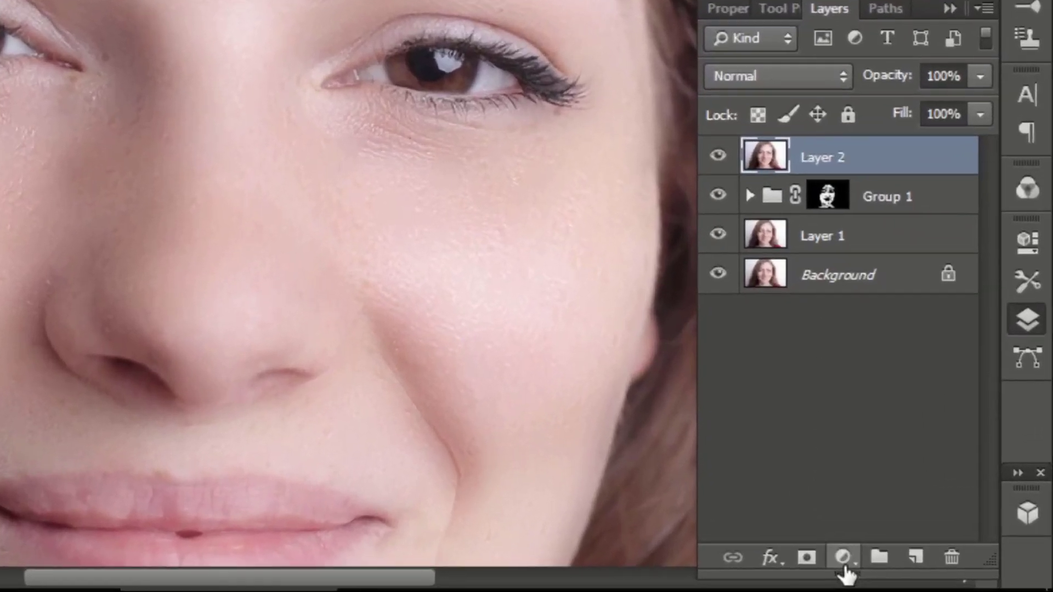
click(934, 572)
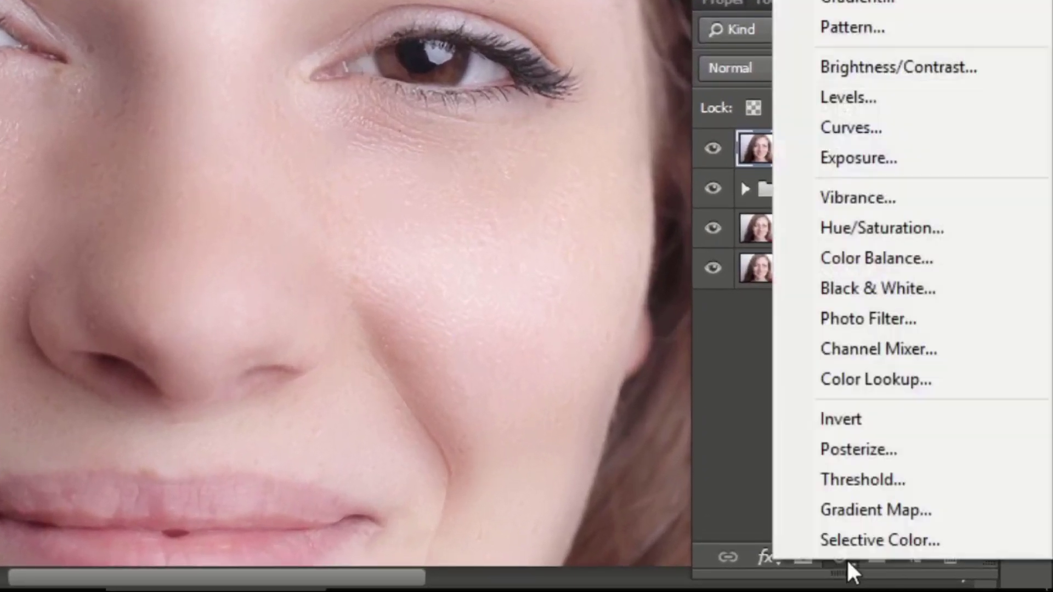
click(900, 104)
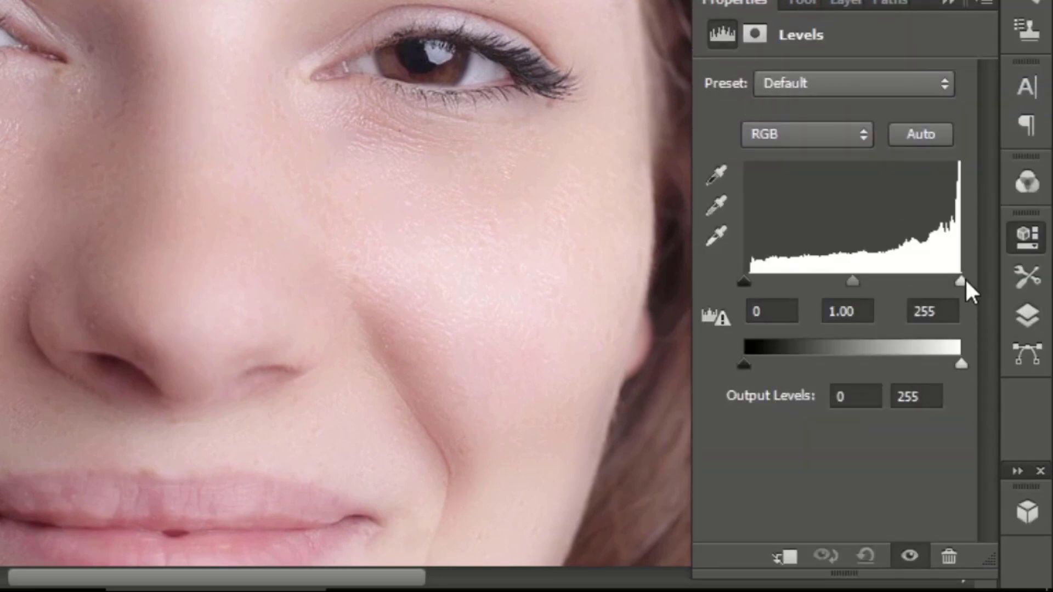
drag(962, 283, 960, 283)
drag(745, 282, 752, 277)
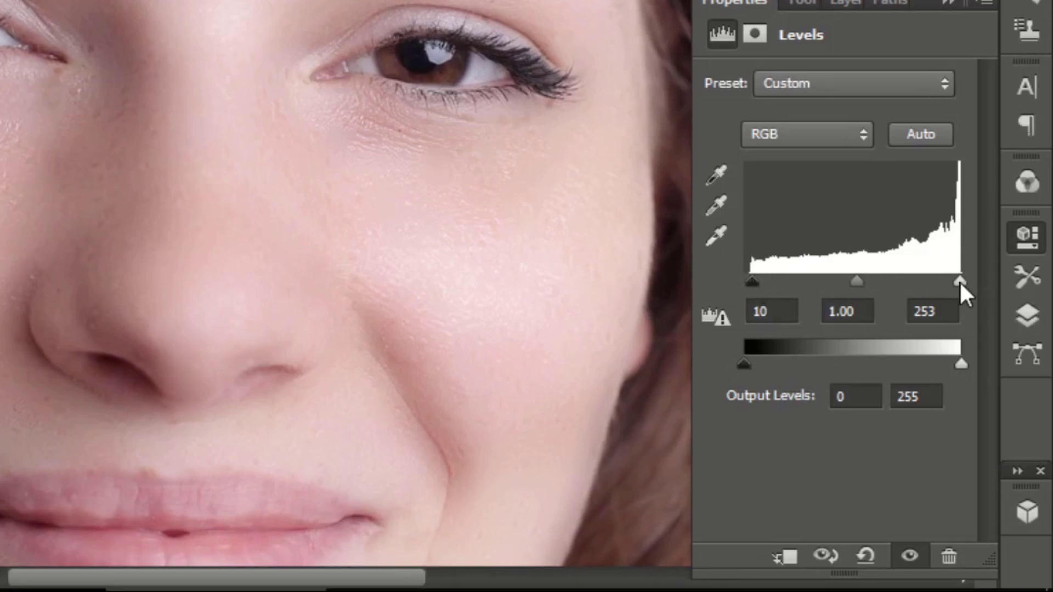
drag(959, 281, 959, 278)
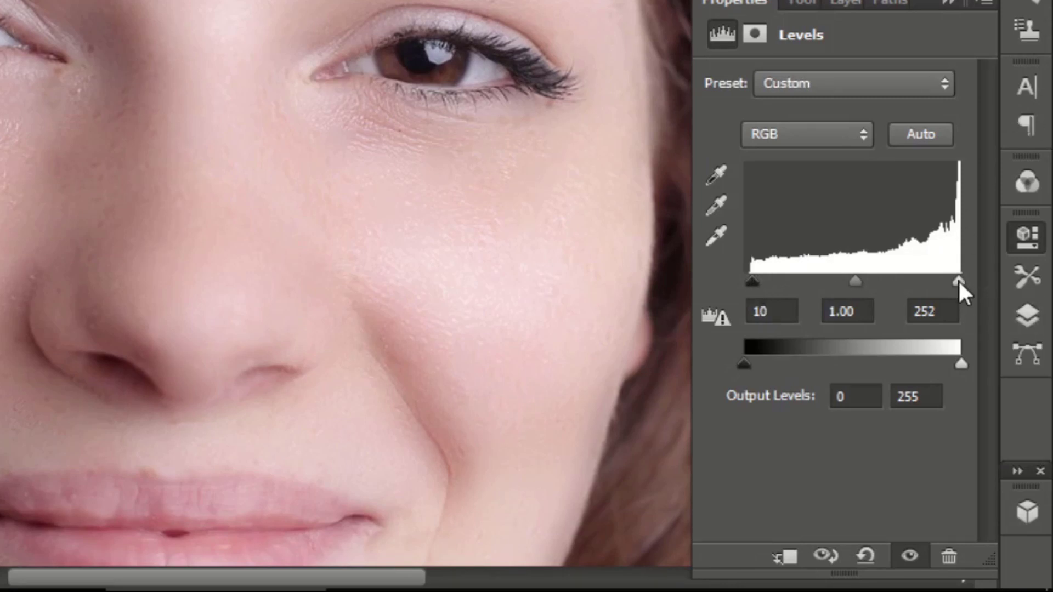
Lower the Levels 1 layer opacity to 64%
click(1027, 315)
click(980, 68)
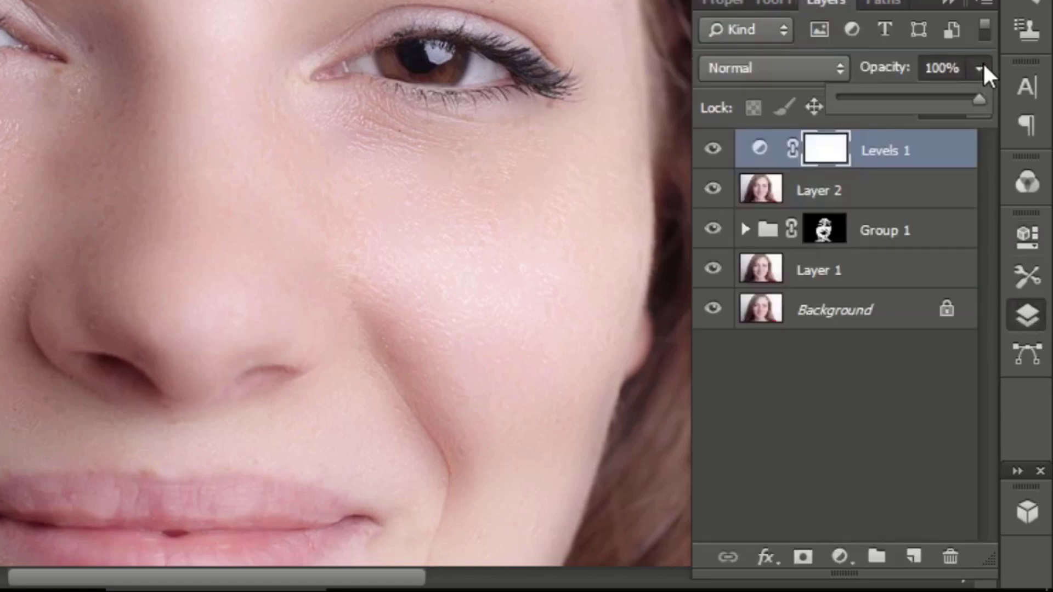
drag(980, 101, 934, 100)
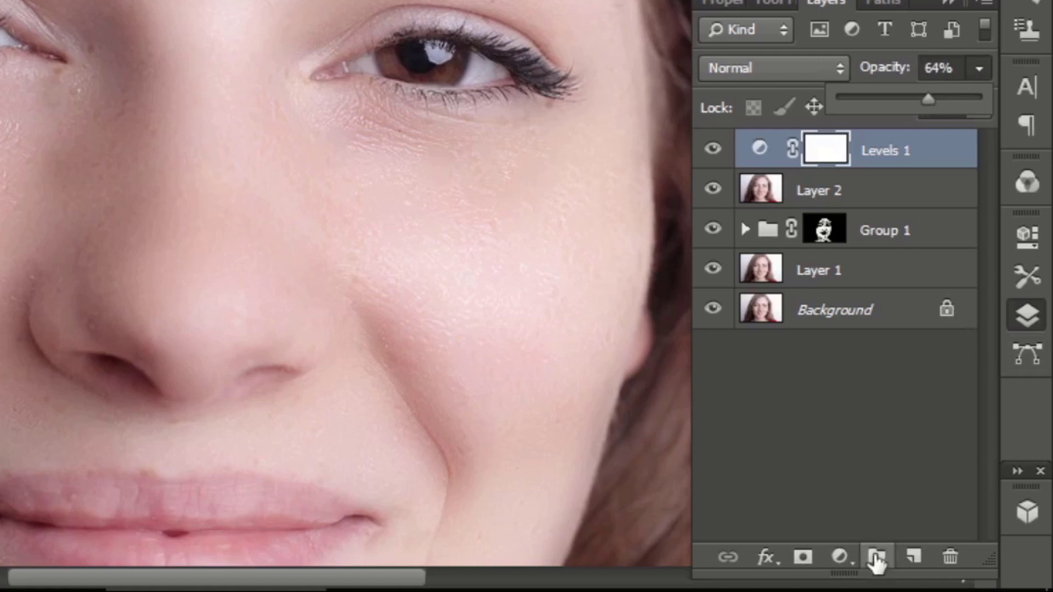
Add a Curves layer with an upper point raised to 181/200 and a lower point at 57/60
click(845, 561)
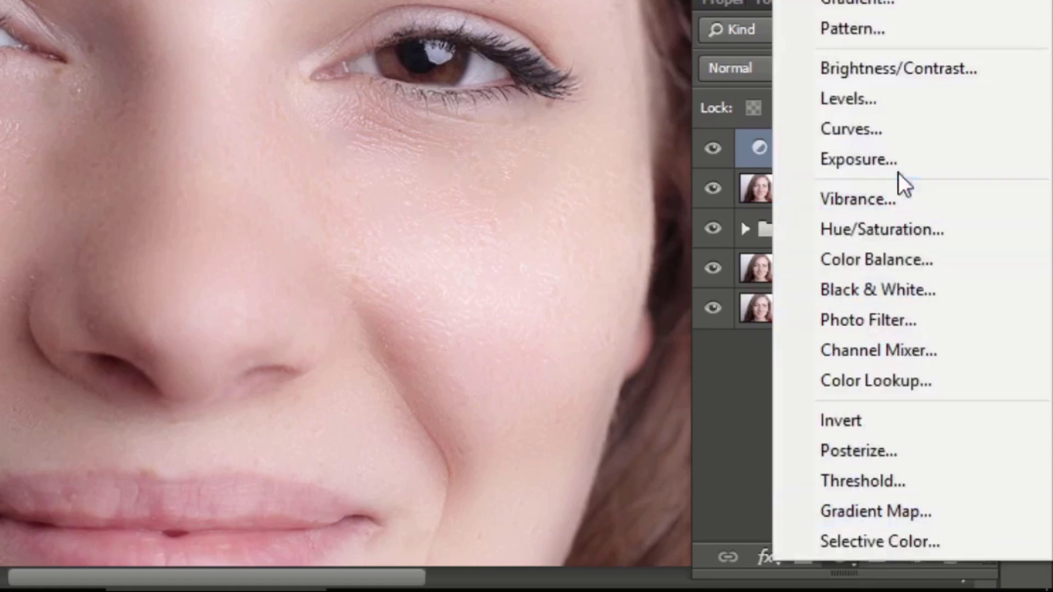
click(905, 128)
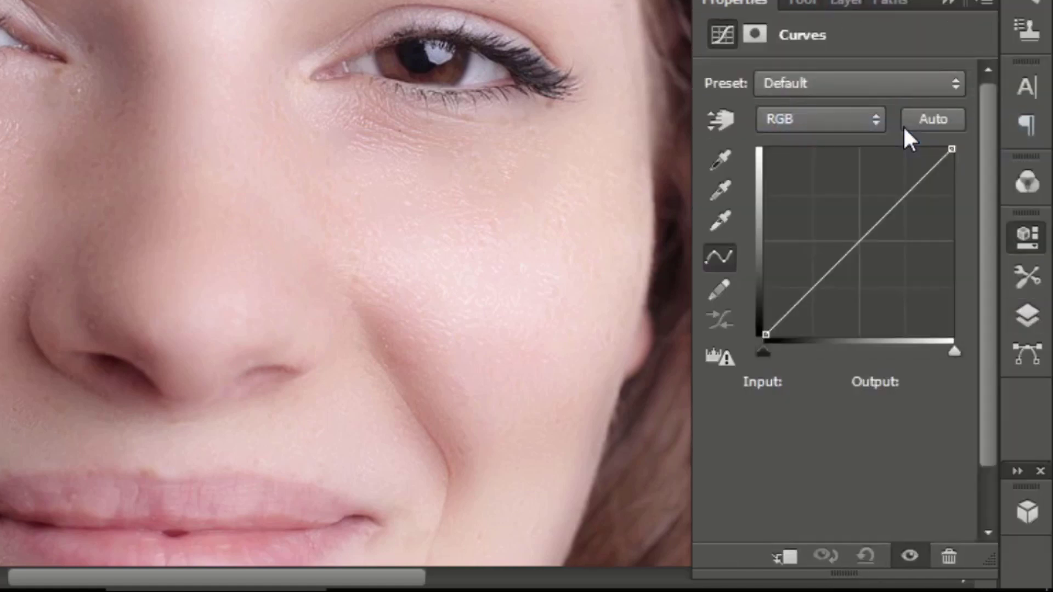
drag(904, 195, 898, 189)
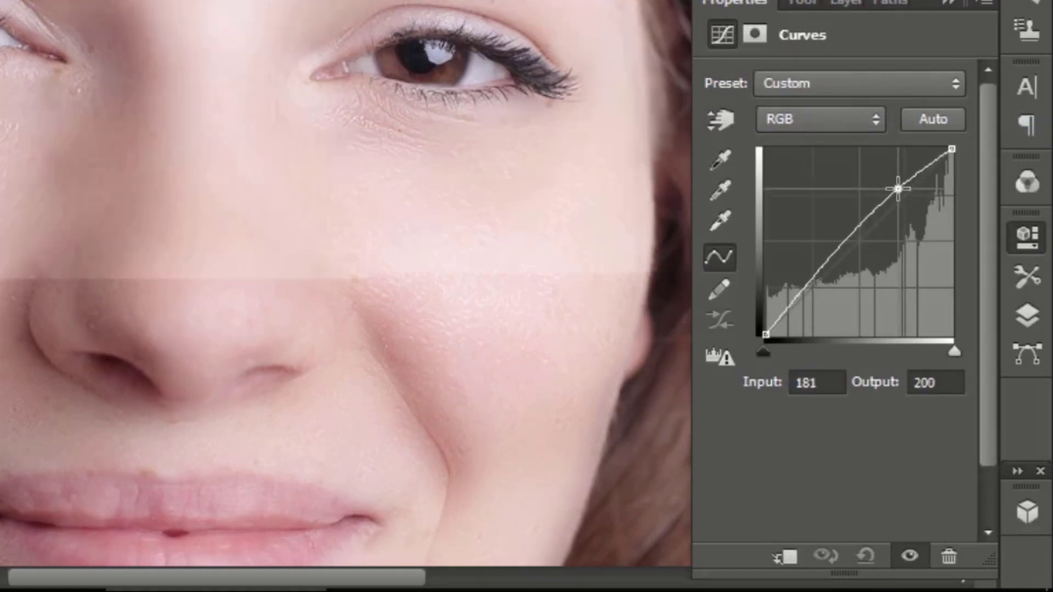
click(808, 291)
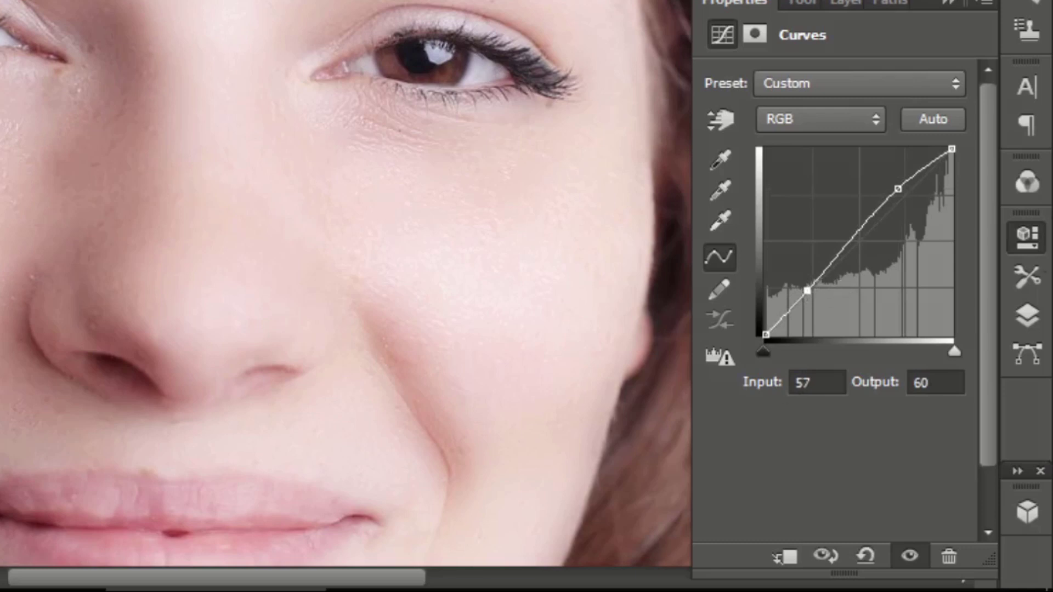
Set the Curves 1 layer opacity to 66%
click(1027, 316)
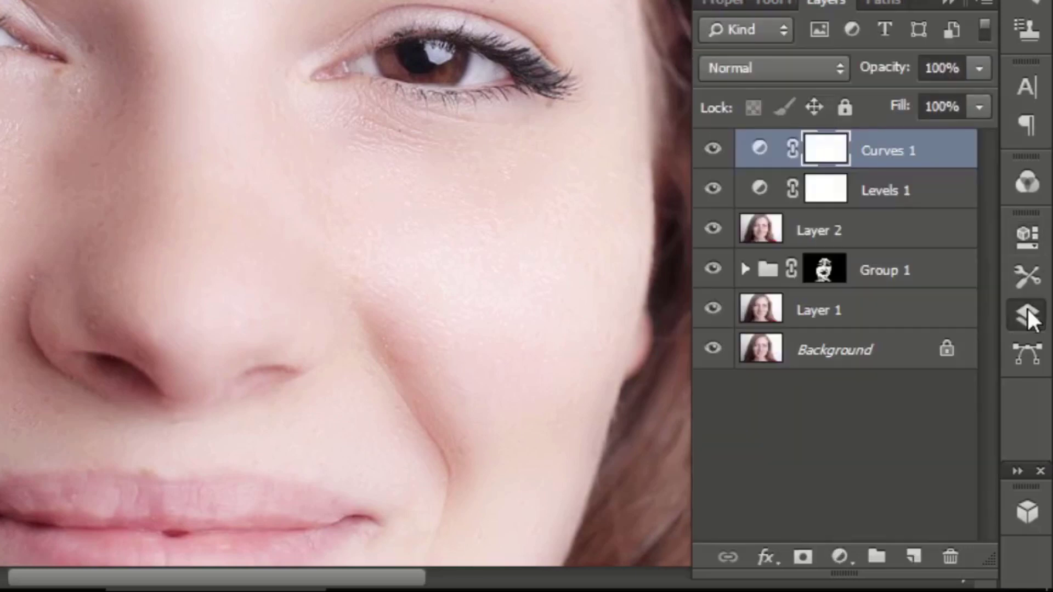
click(978, 68)
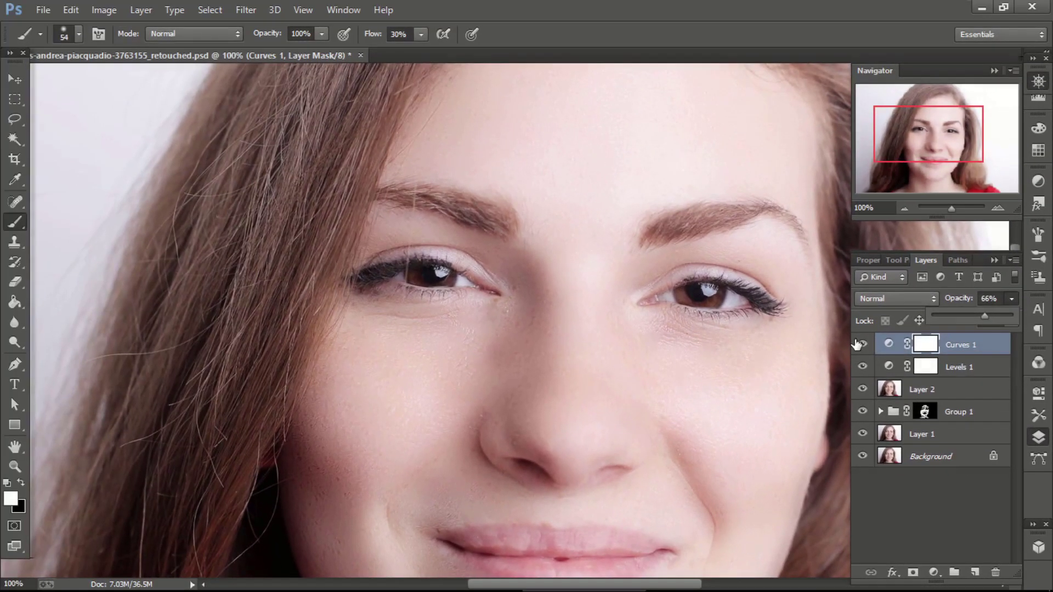
click(713, 149)
click(713, 148)
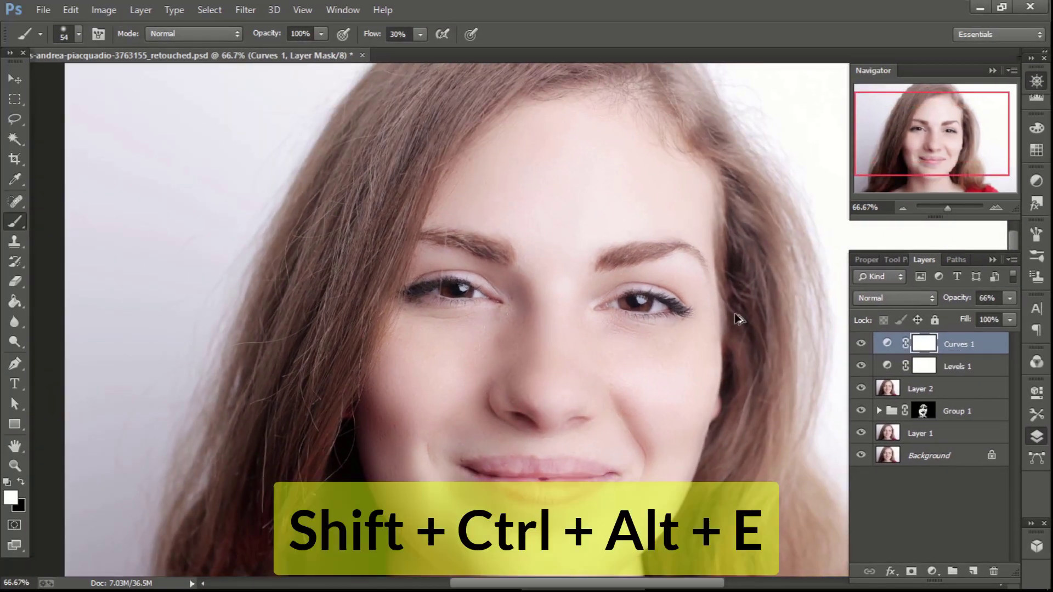
Stamp visible edits into Layer 3, then delete Curves 1, Levels 1, Layer 2, Group 1 and Layer 1
key(ctrl+shift+alt+e)
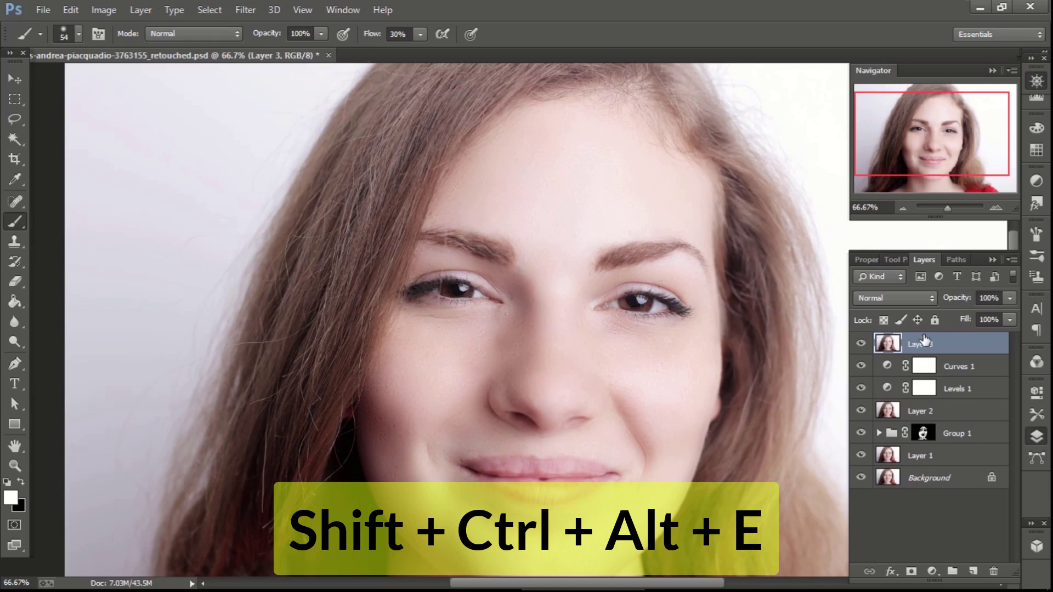
click(958, 370)
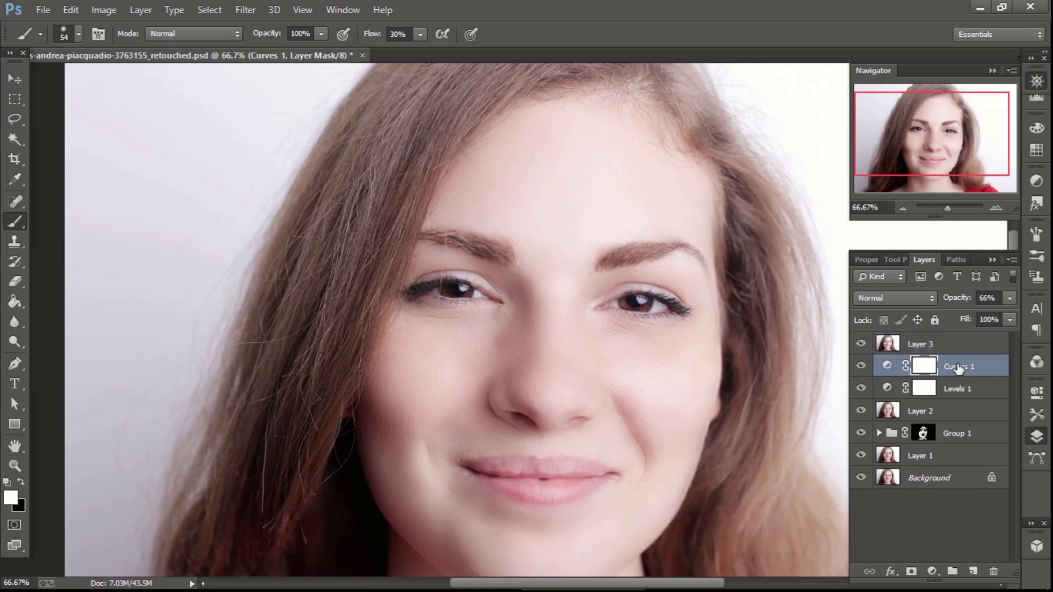
shift+click(970, 390)
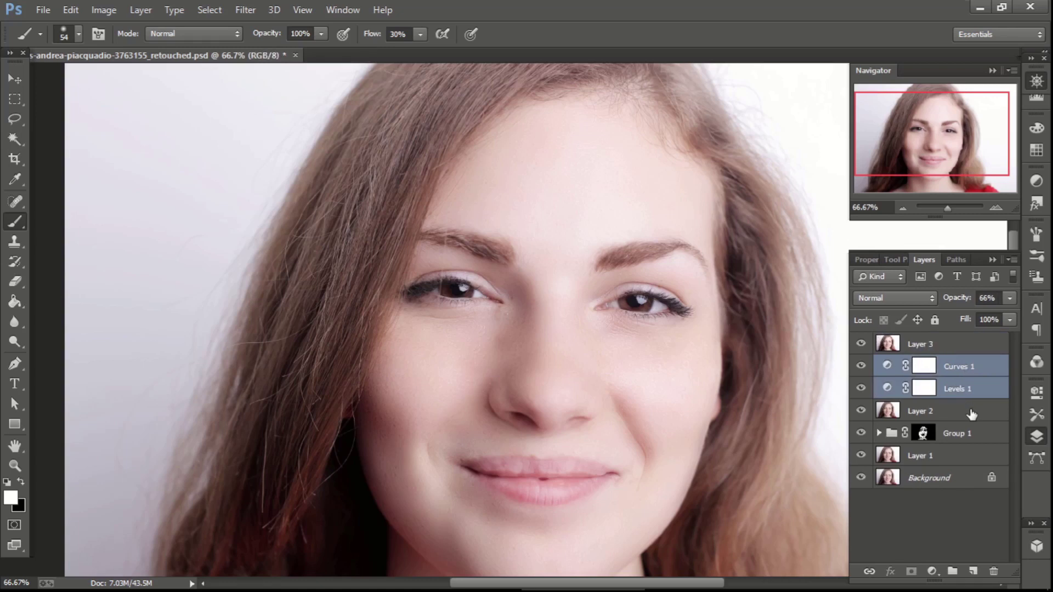
shift+click(972, 413)
shift+click(971, 433)
shift+click(972, 456)
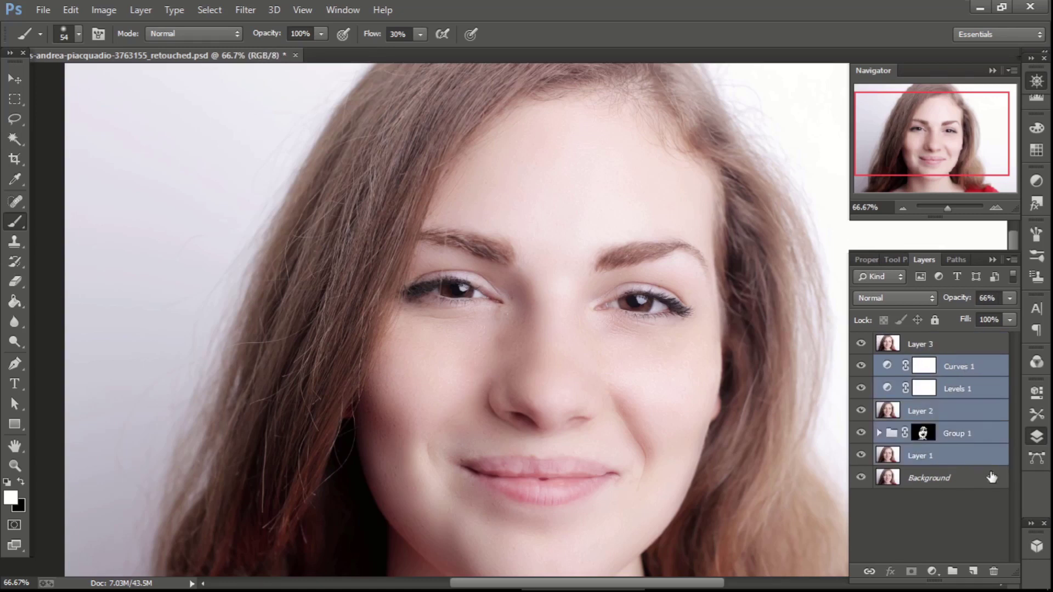
key(Delete)
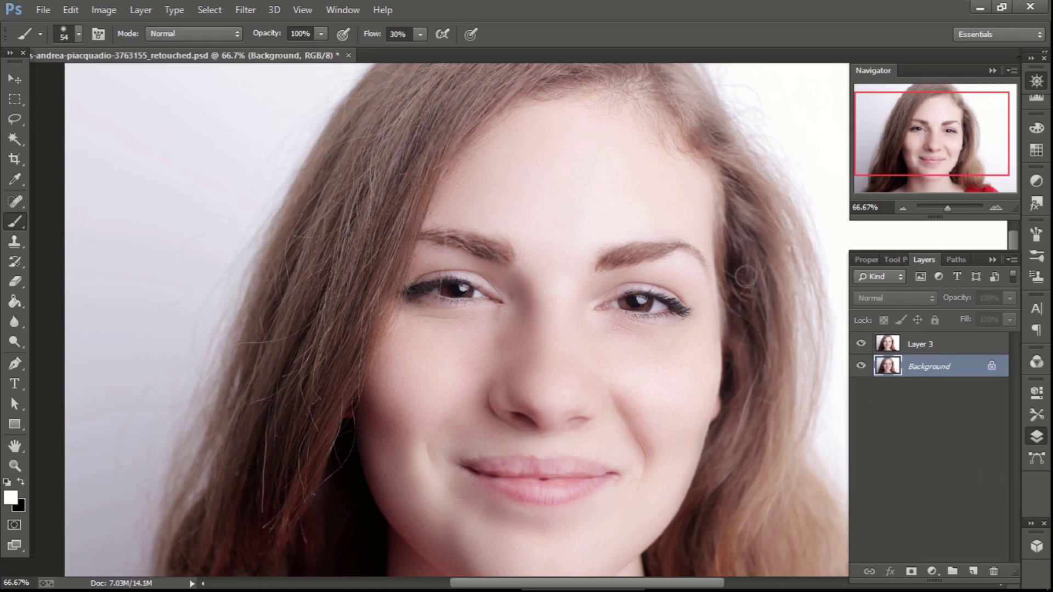
click(921, 344)
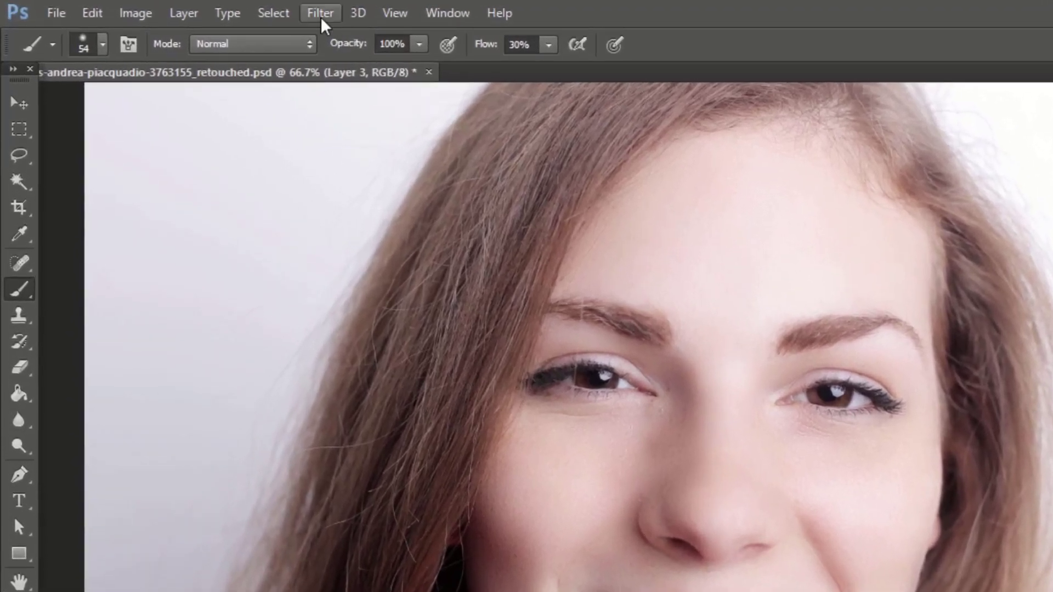
Apply Smart Sharpen to Layer 3 with 191% amount, 0.9 px radius and 10% noise reduction
click(322, 14)
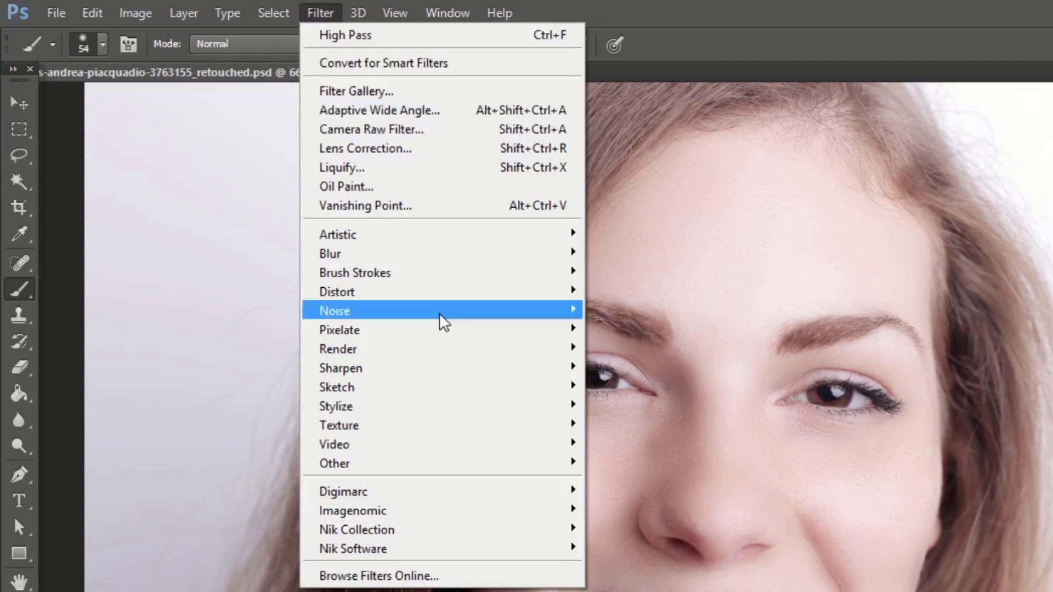
mouse_move(527, 378)
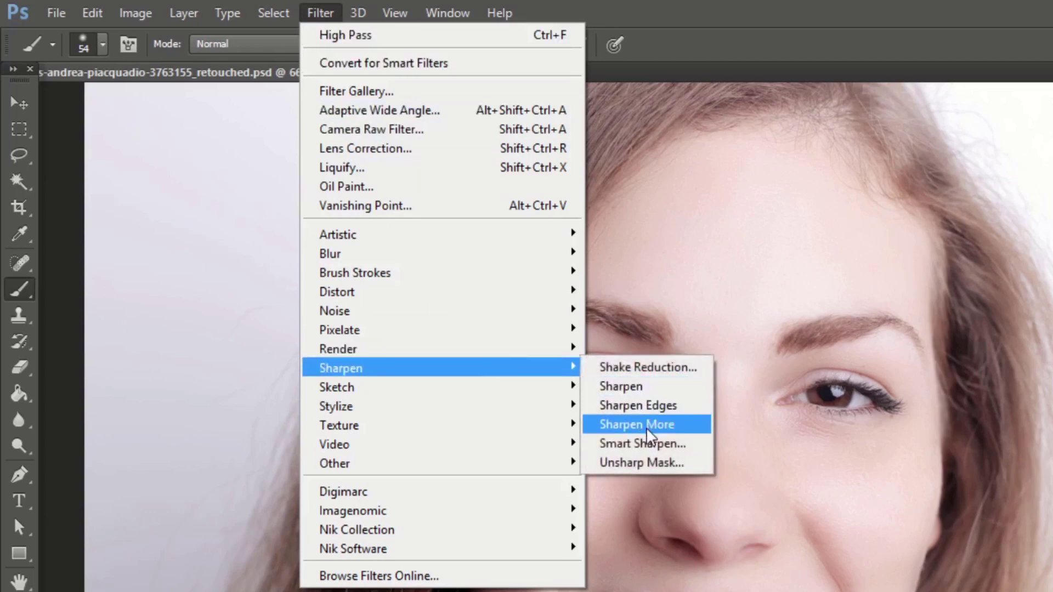
click(650, 444)
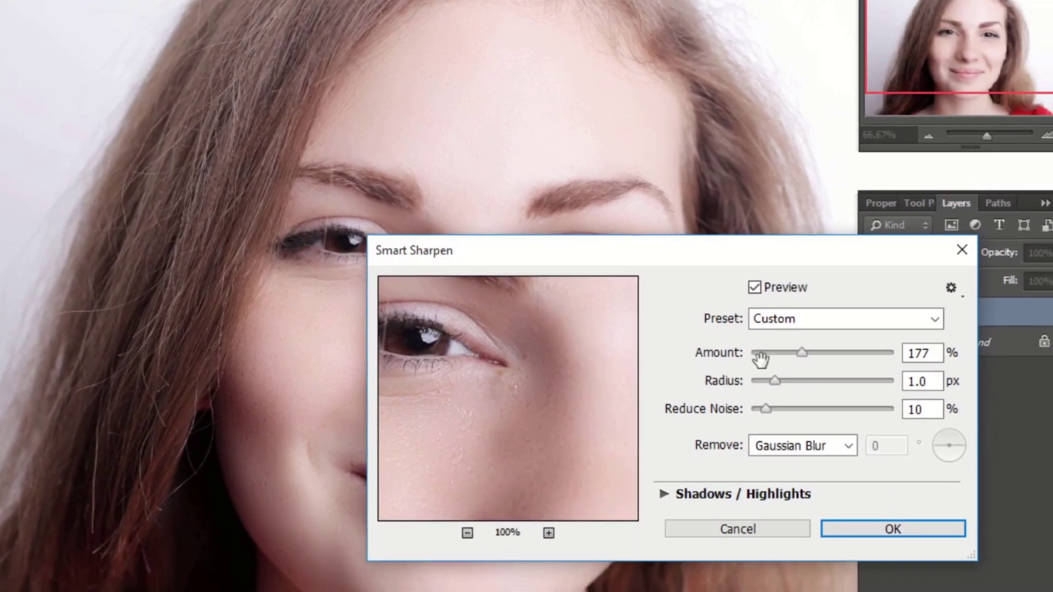
drag(513, 417, 462, 417)
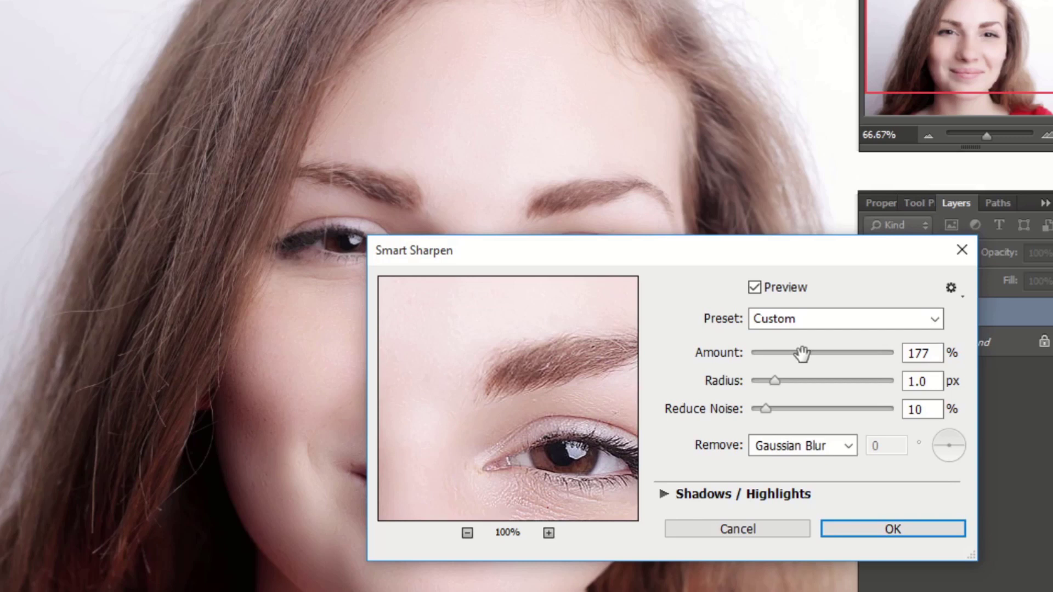
drag(802, 354, 806, 353)
mouse_move(775, 381)
mouse_down()
mouse_move(783, 384)
mouse_move(770, 380)
mouse_up()
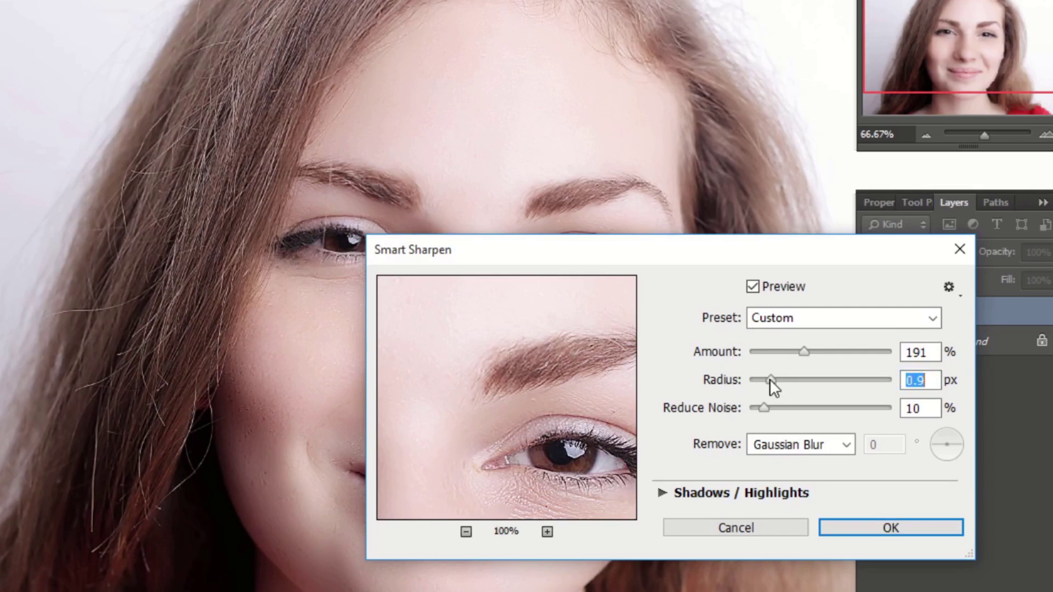
drag(604, 249, 635, 233)
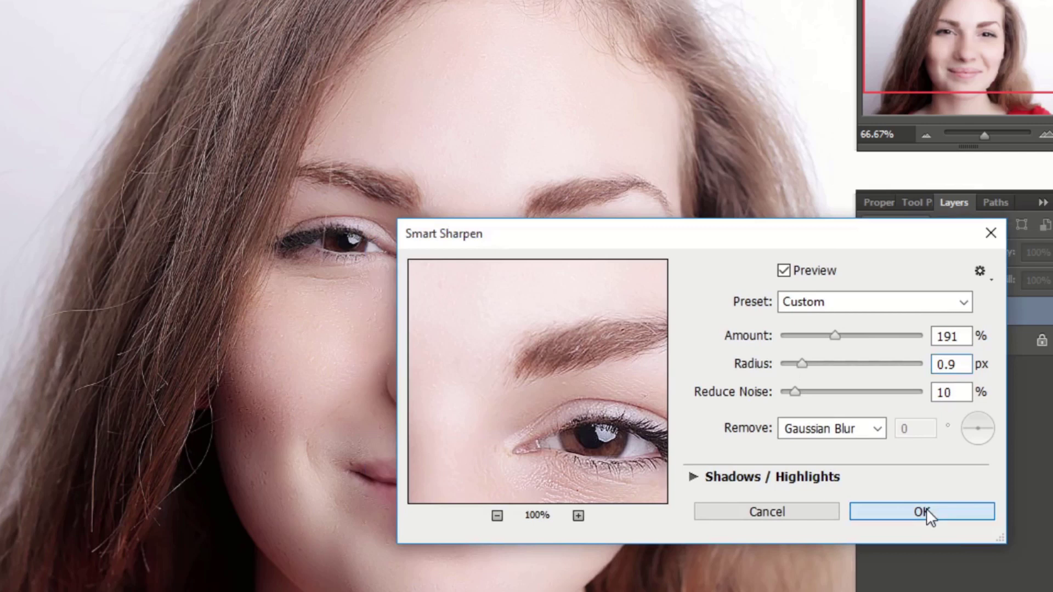
click(927, 512)
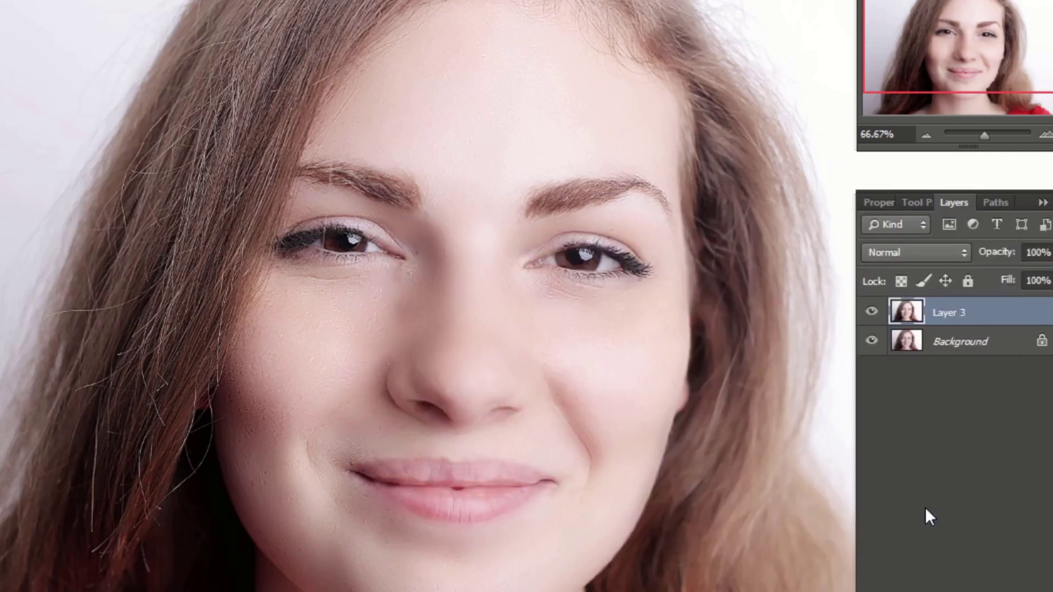